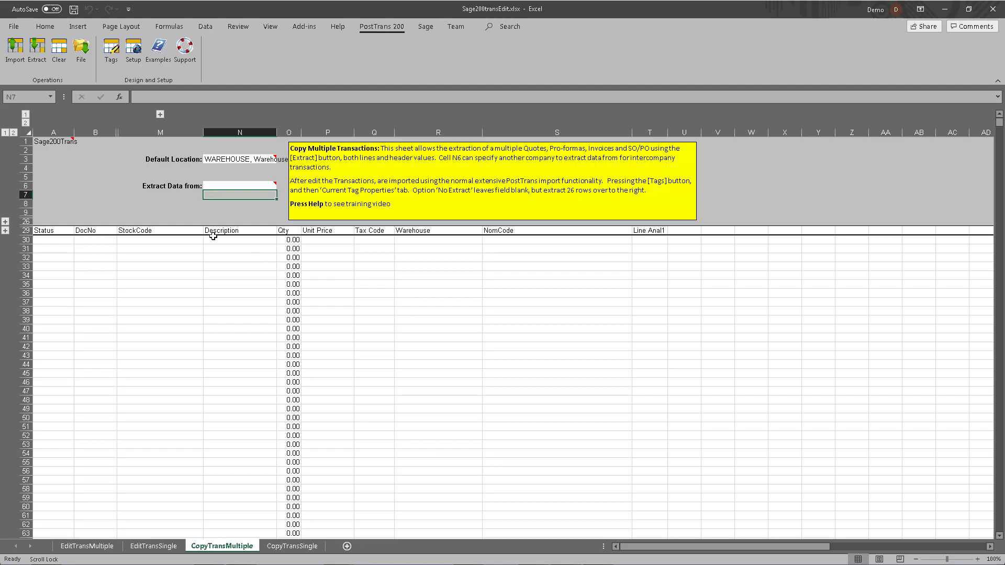
Set the Sage 200 company in the PostTrans system setup to DEMO02.
click(134, 51)
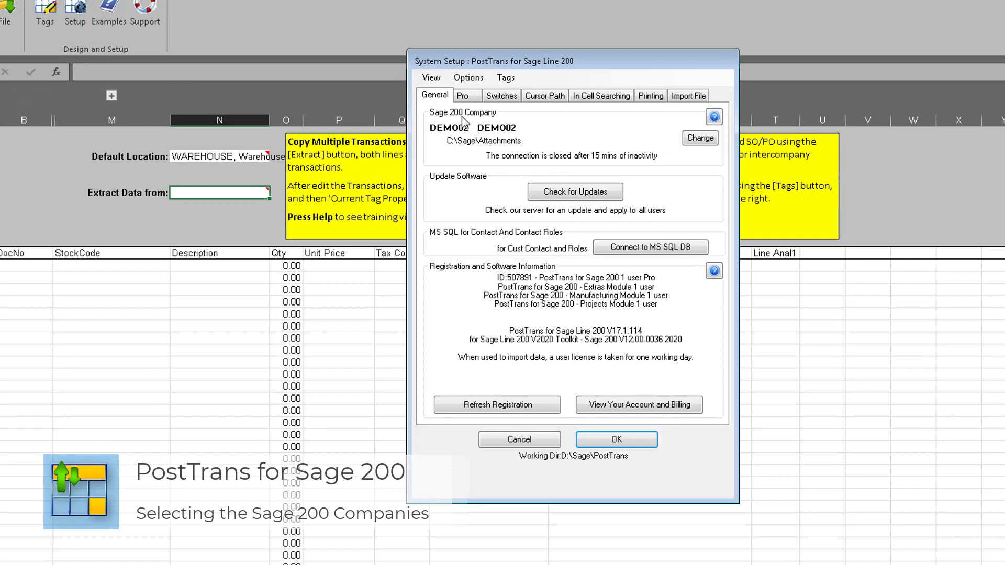
click(700, 138)
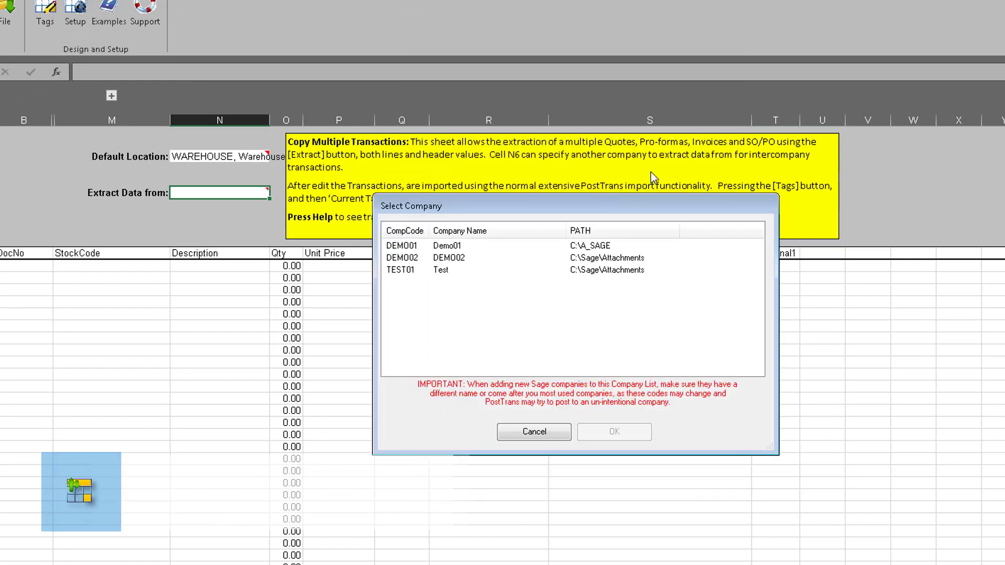
click(445, 262)
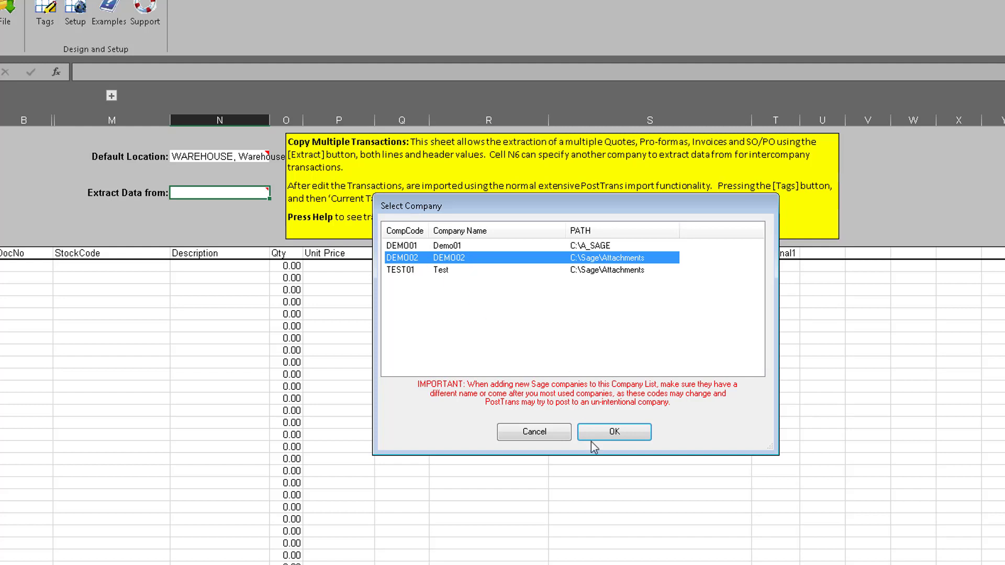
click(631, 438)
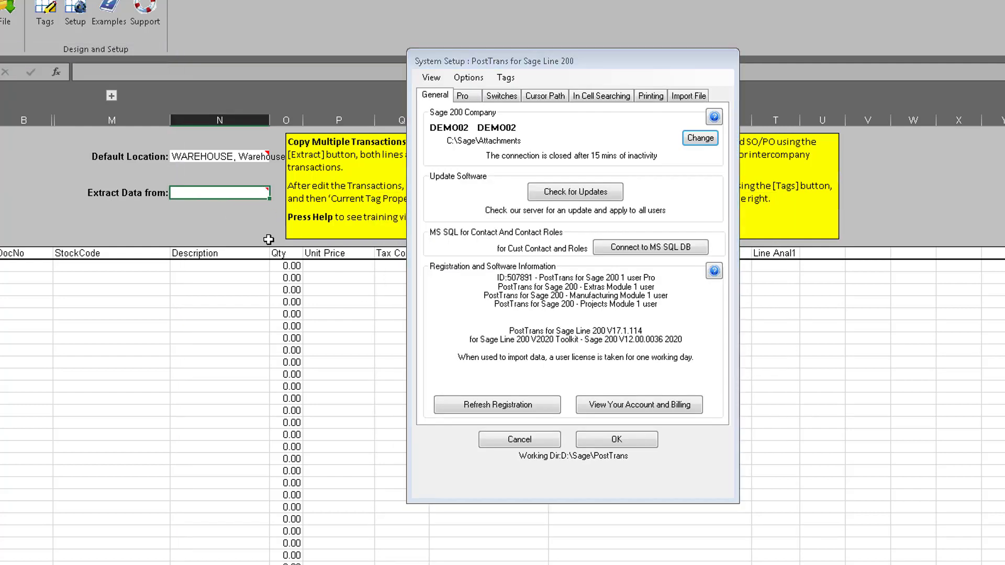
click(596, 444)
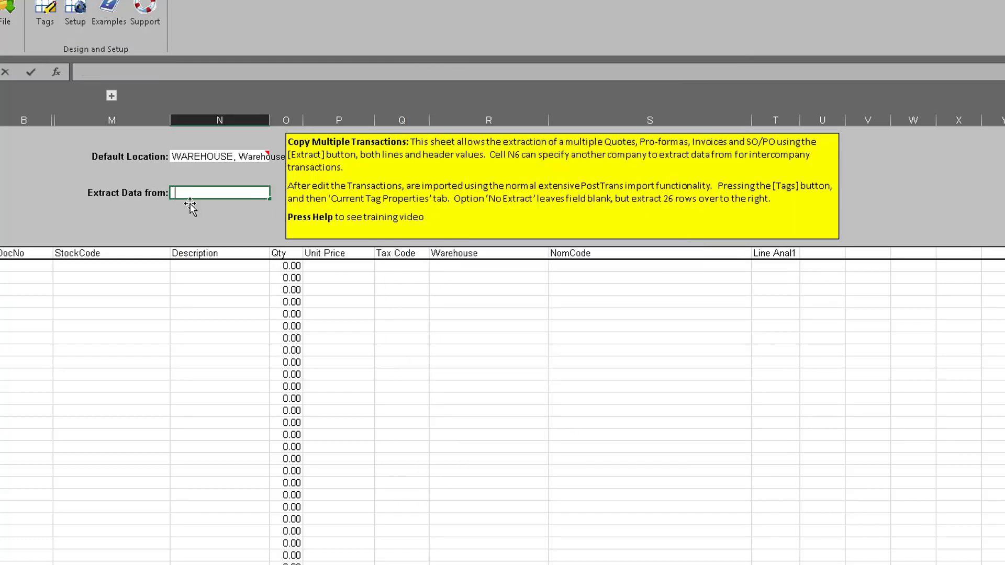
Set the sheet's Extract Data from cell to company DEMO01, Demo01 using the company lookup.
double_click(189, 204)
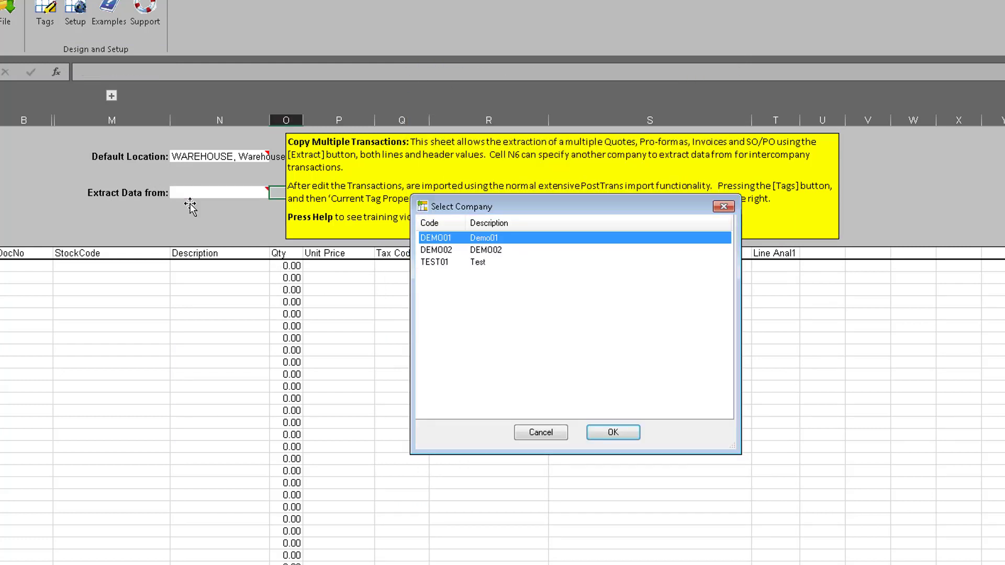
key(Down)
key(Up)
key(Return)
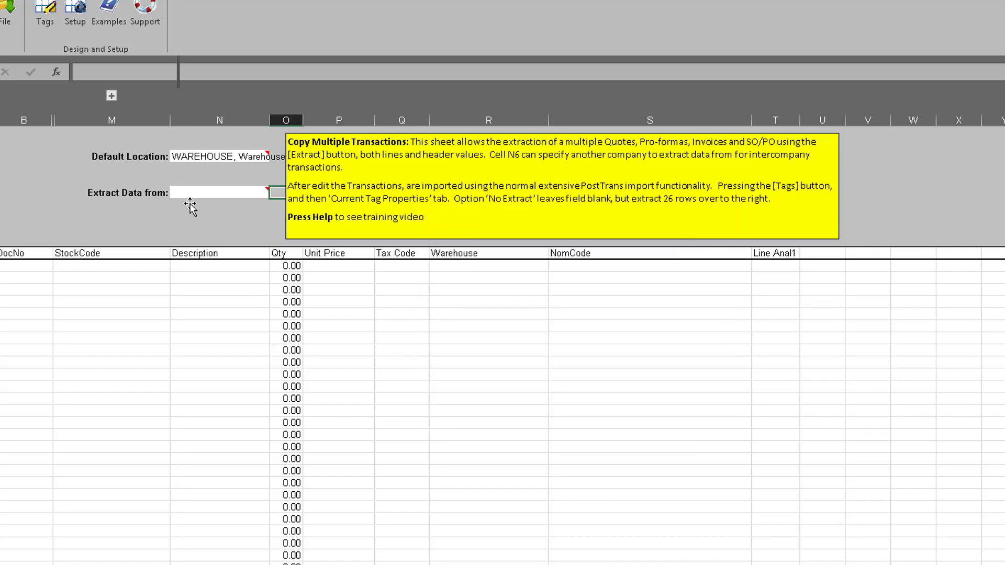
click(206, 216)
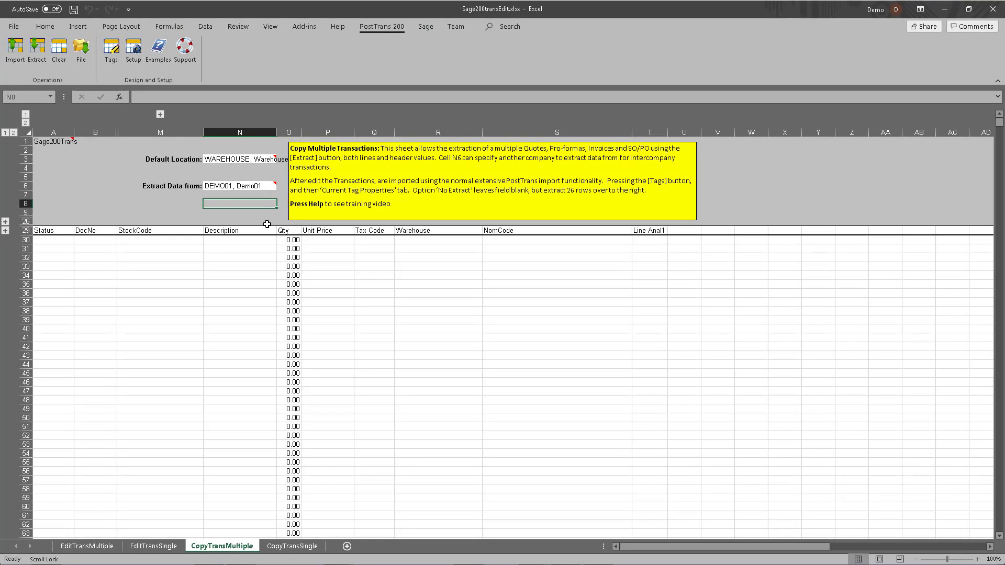
Expand the hidden tag rows above the column headings to view them, and collapse them again.
click(6, 231)
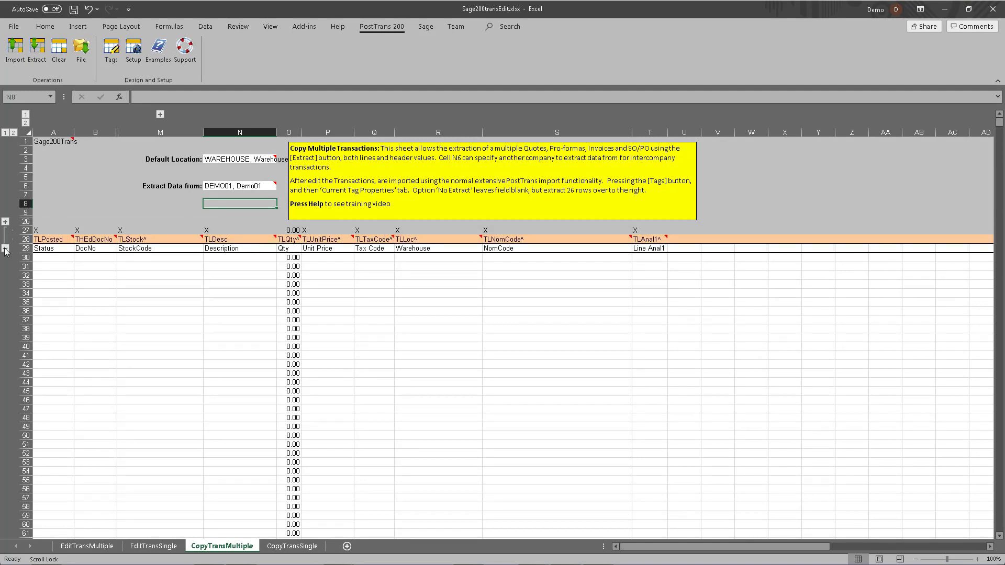
click(6, 249)
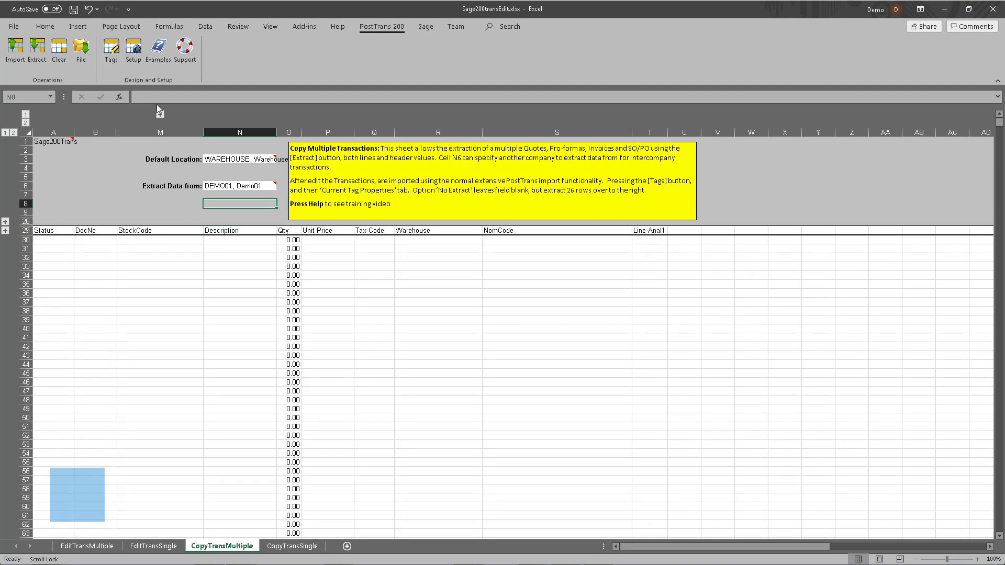
Start an extraction from DEMO01 and list the sales orders of customer Abbey Retail Ltd.
click(38, 54)
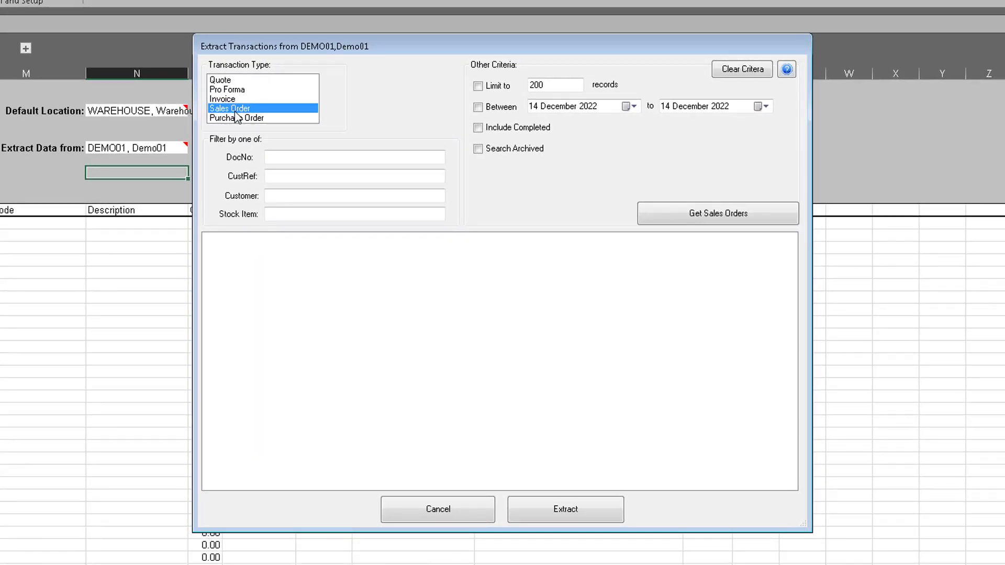
click(275, 159)
click(279, 178)
click(286, 197)
key(Tab)
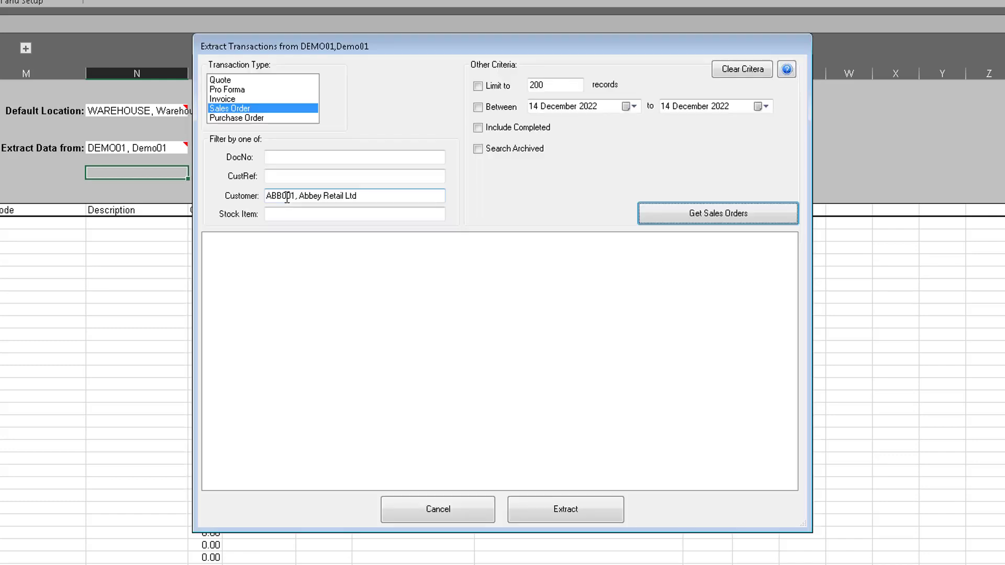
click(364, 195)
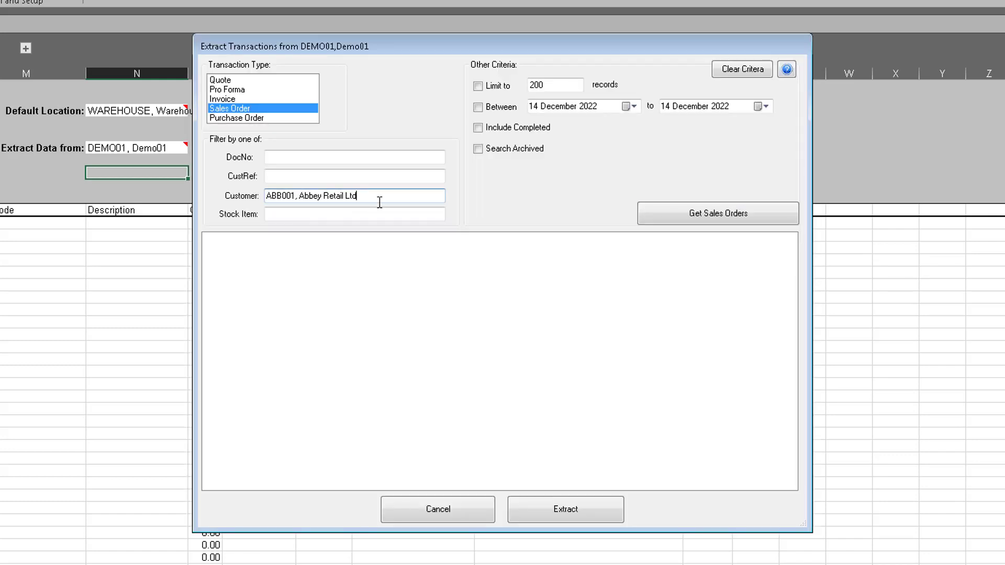
click(706, 218)
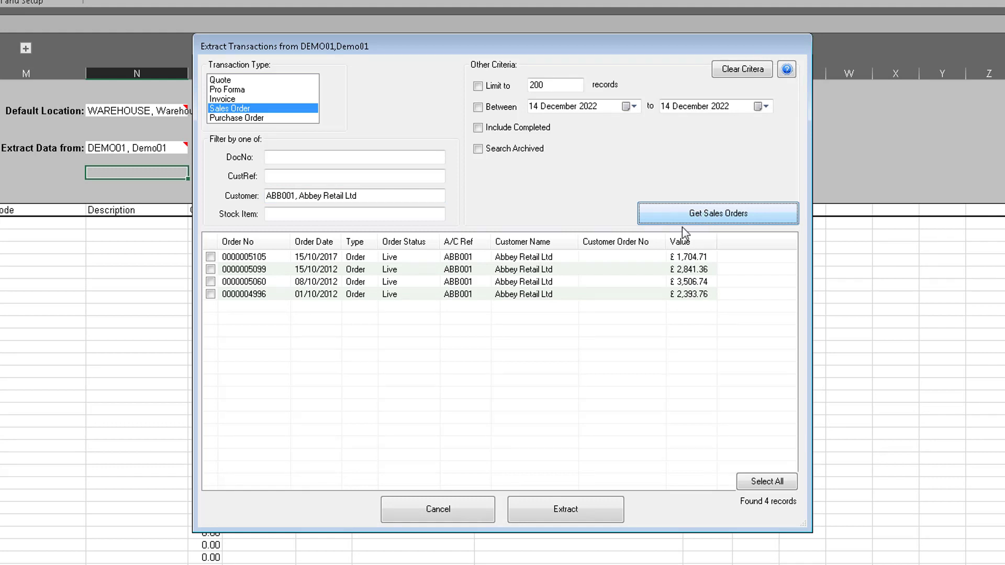
Mark the second and third Abbey Retail Ltd orders in the list for extraction.
click(211, 269)
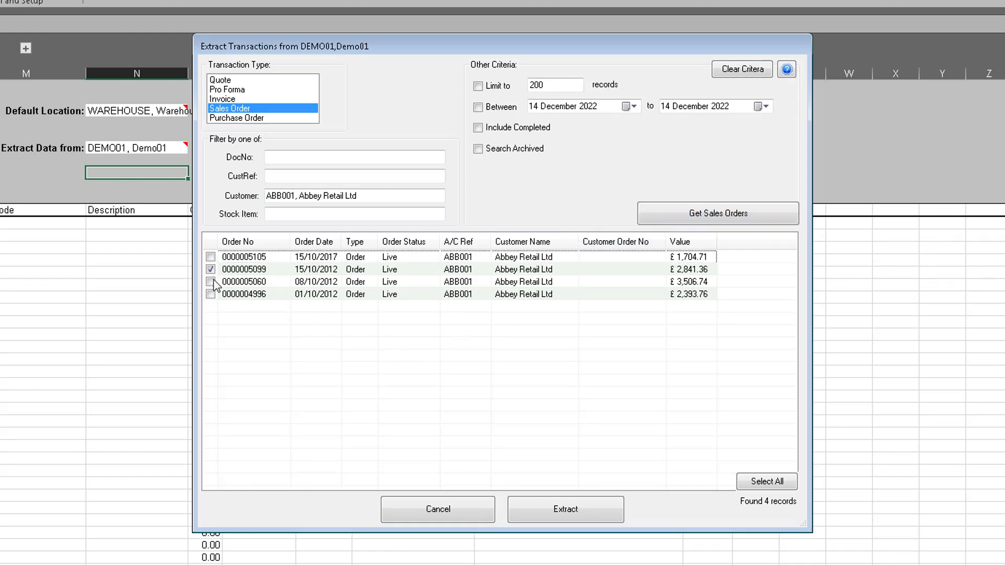
click(210, 281)
click(377, 195)
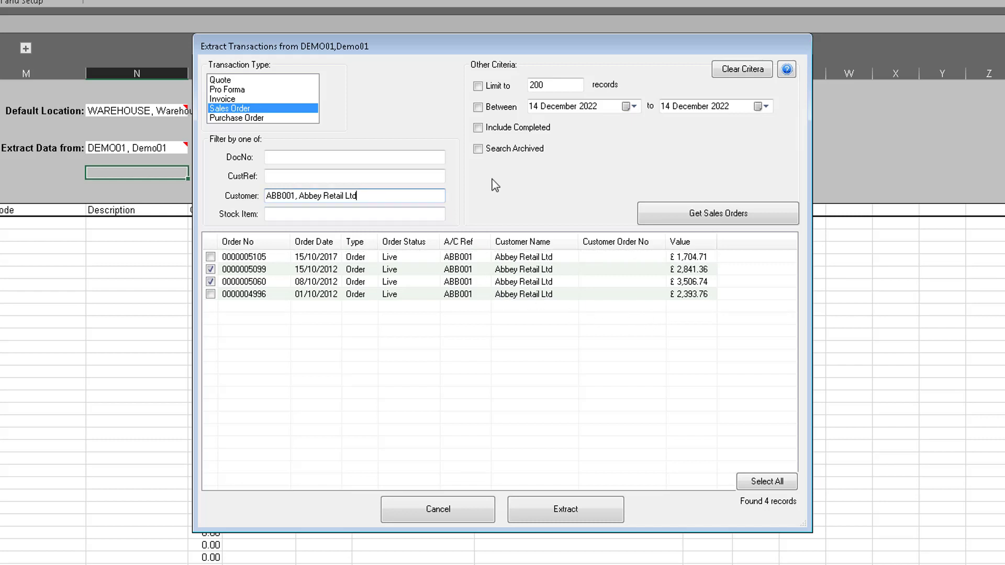
Clear the search criteria and list sales orders for all customers, limited to 200 records.
click(740, 70)
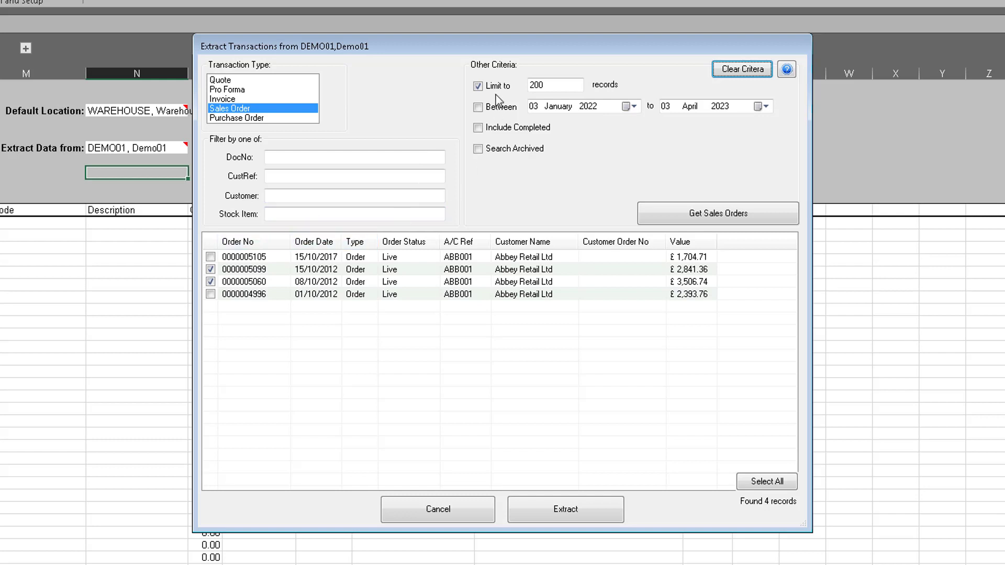
click(695, 220)
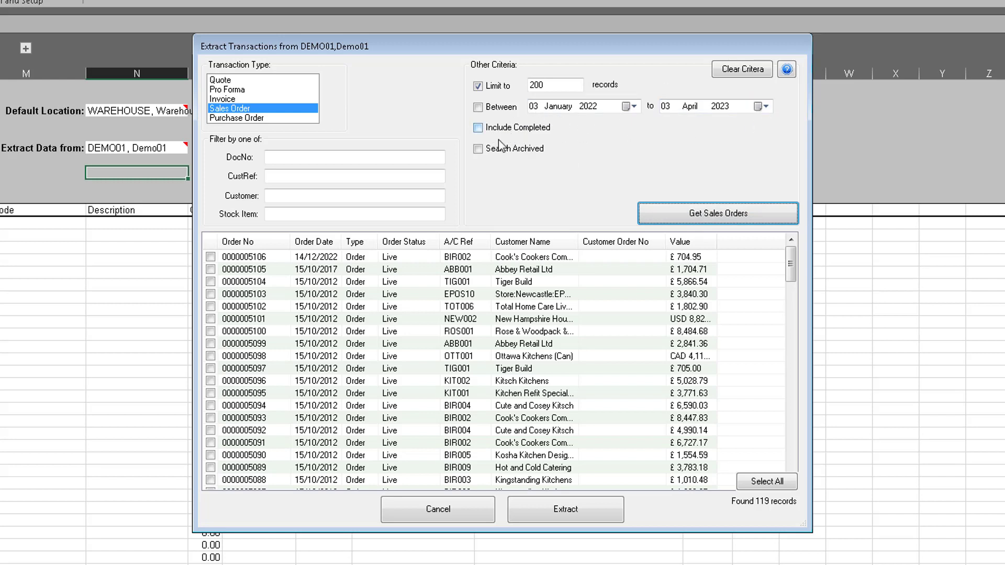
Select the 4th, 6th, 9th, 12th and 15th listed sales orders and extract them into the sheet.
click(210, 295)
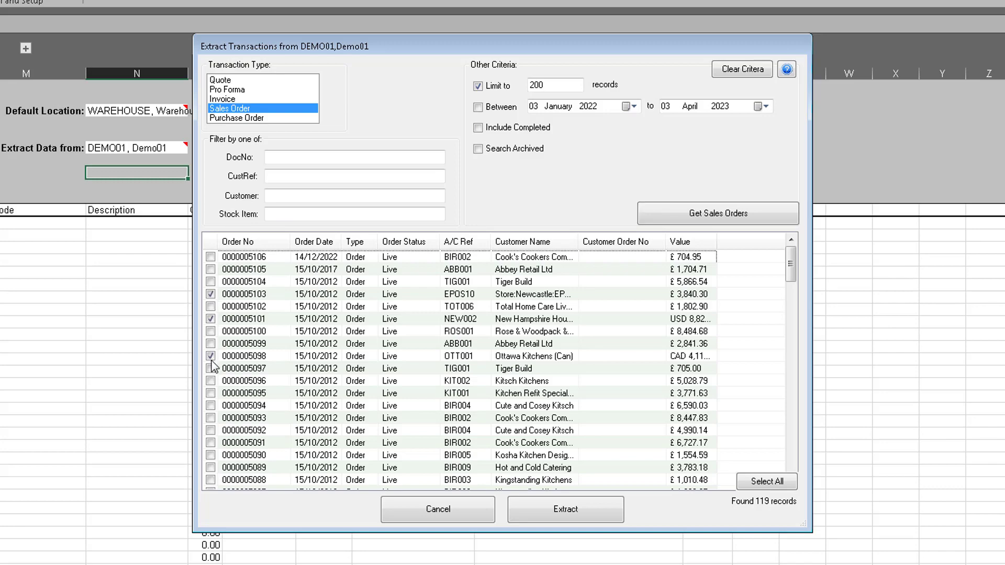
click(210, 393)
click(211, 430)
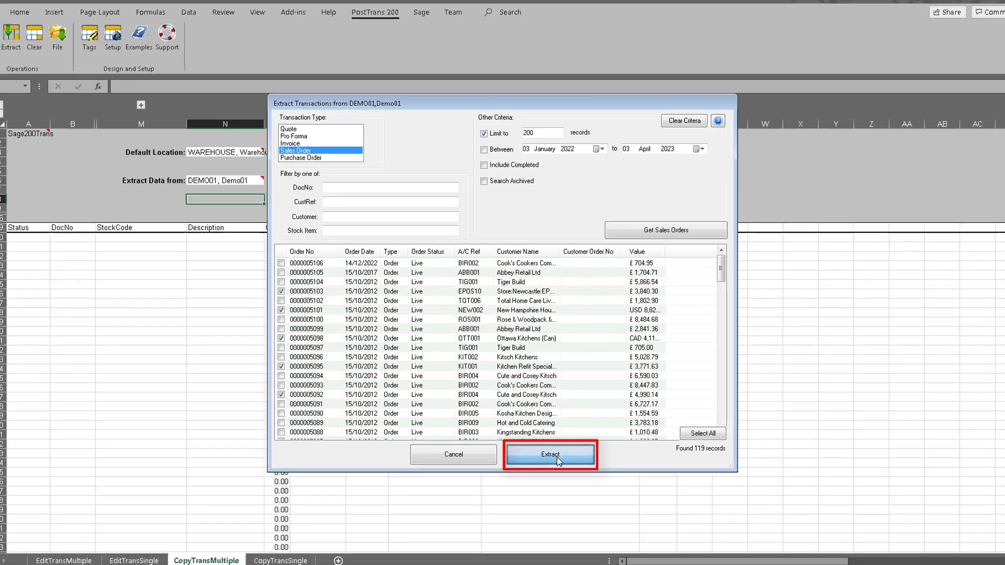
click(573, 508)
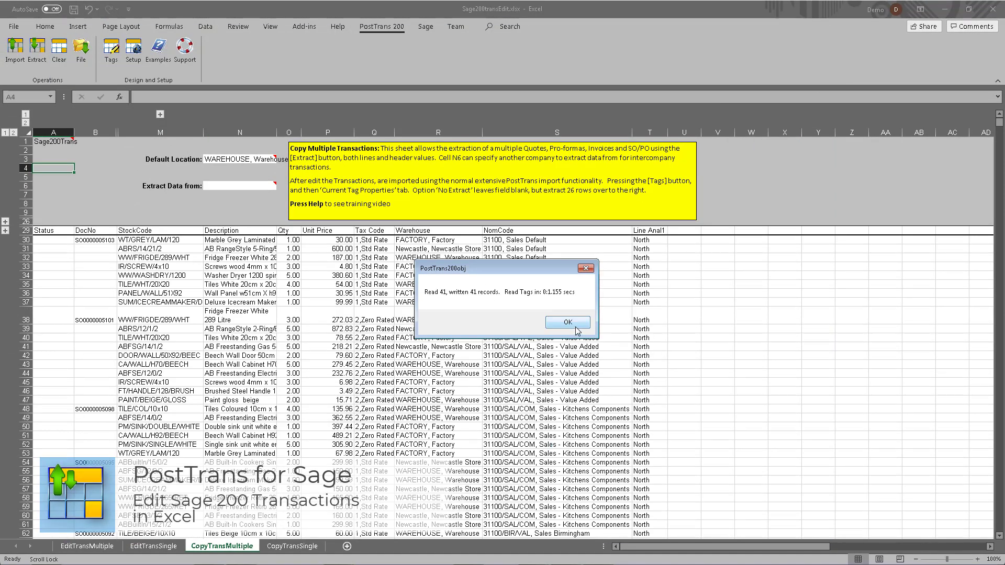
click(575, 328)
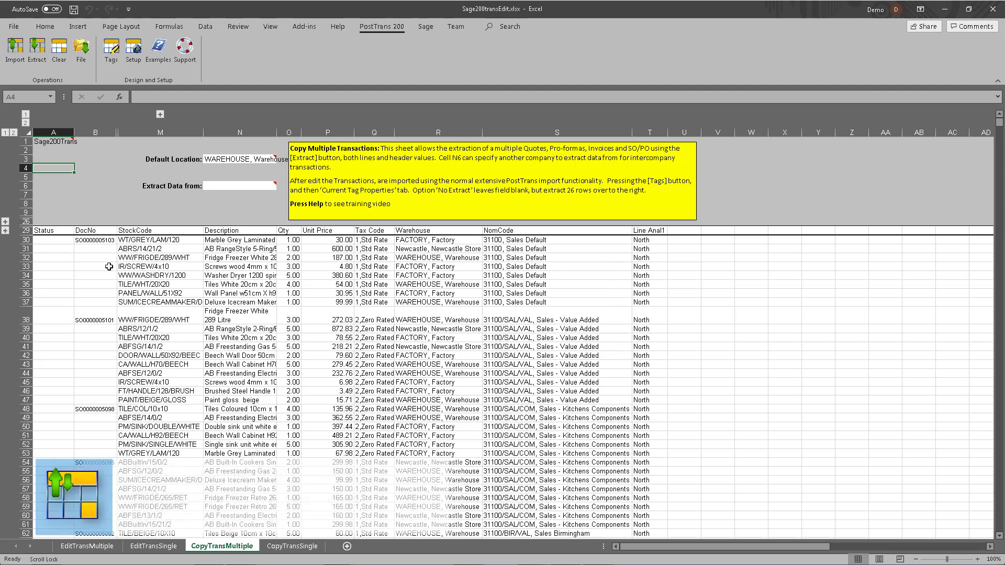
Change the stock item in cell M35 to TILE/WHT/10x10 by searching the stock codes for "ti".
click(105, 322)
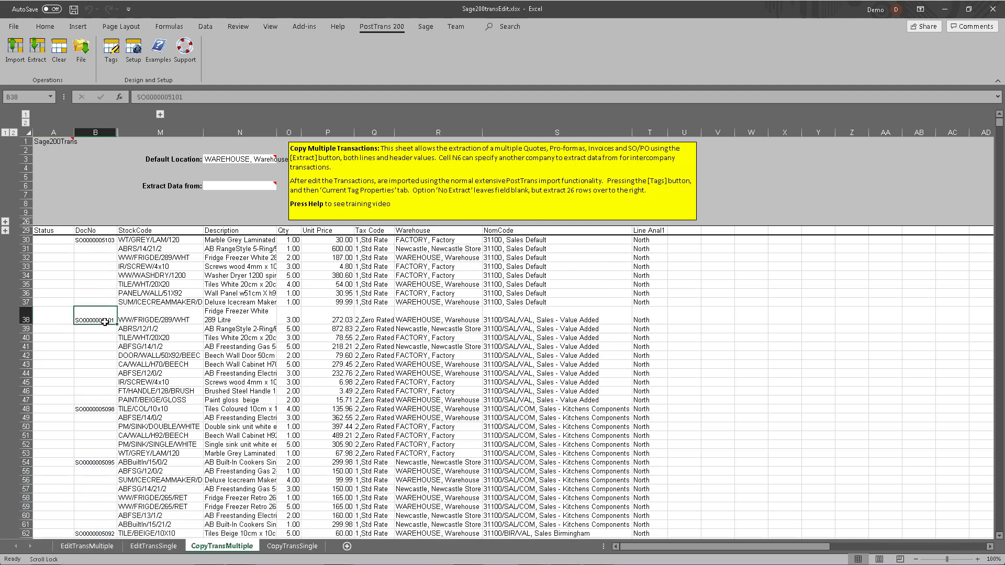
click(159, 286)
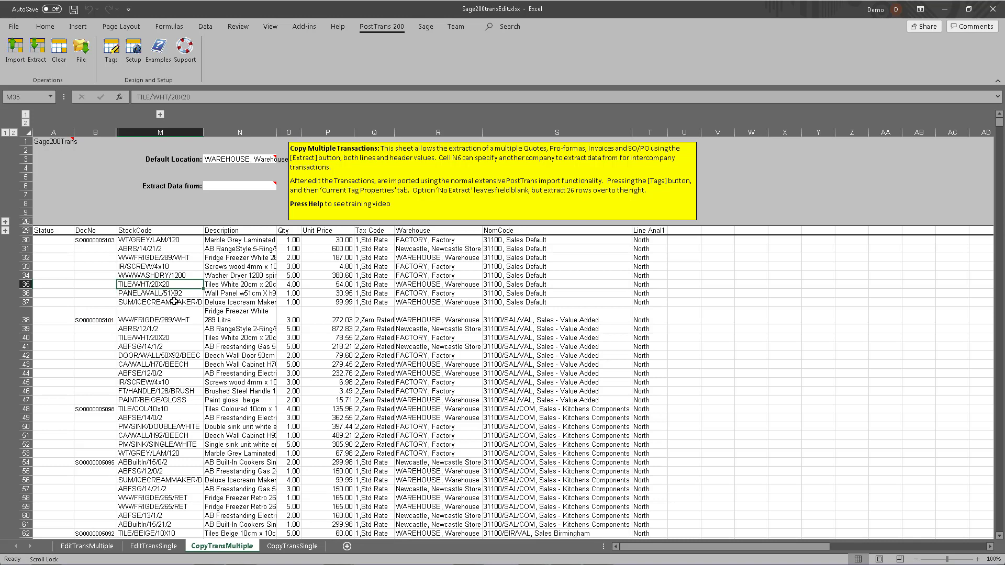
text(ti)
key(Tab)
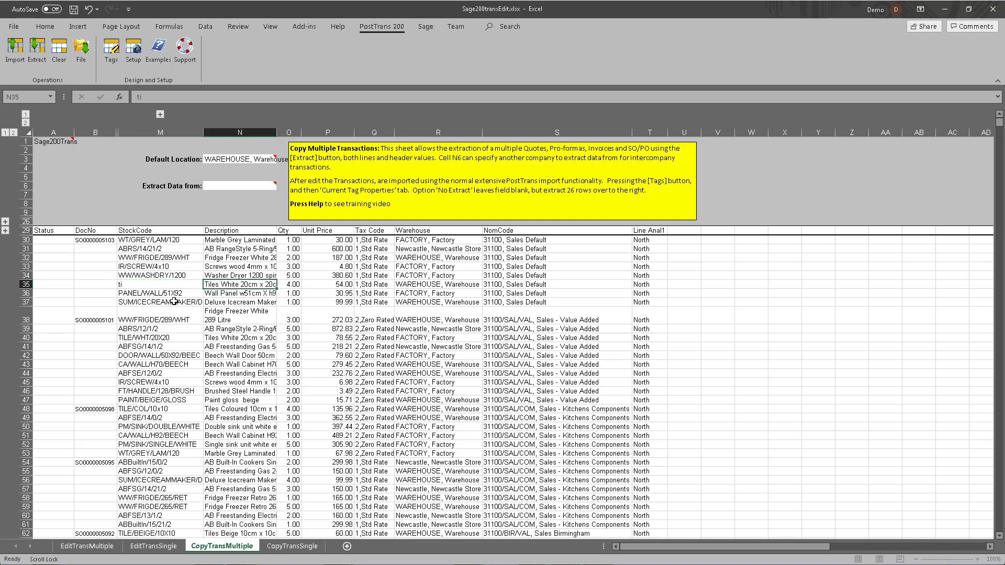
key(Down)
key(Down)
key(Down)
key(Return)
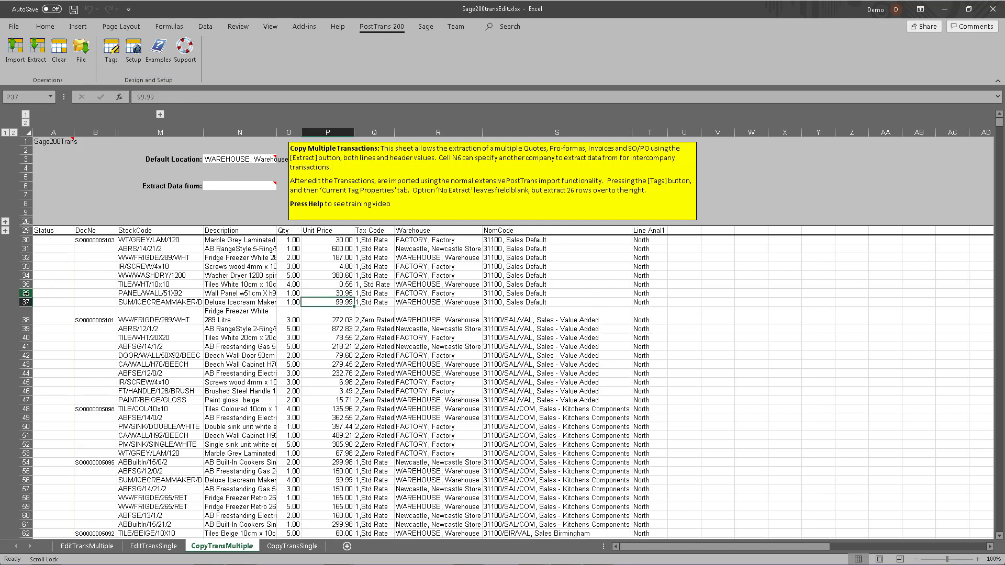
Look over the stock codes, warehouses and nominal codes on the first order's lines.
drag(26, 294, 31, 303)
click(139, 295)
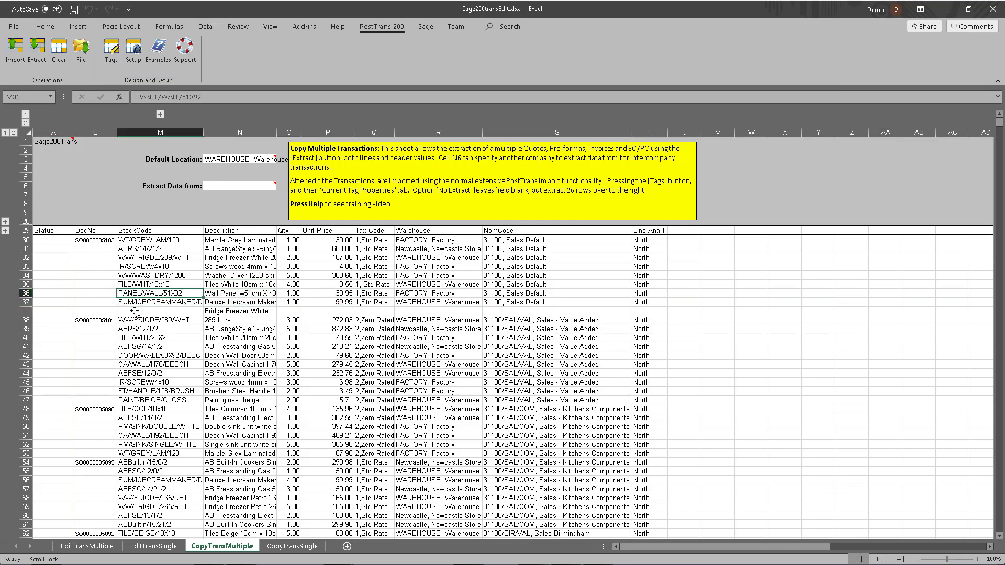
click(424, 275)
drag(521, 230, 523, 293)
click(591, 293)
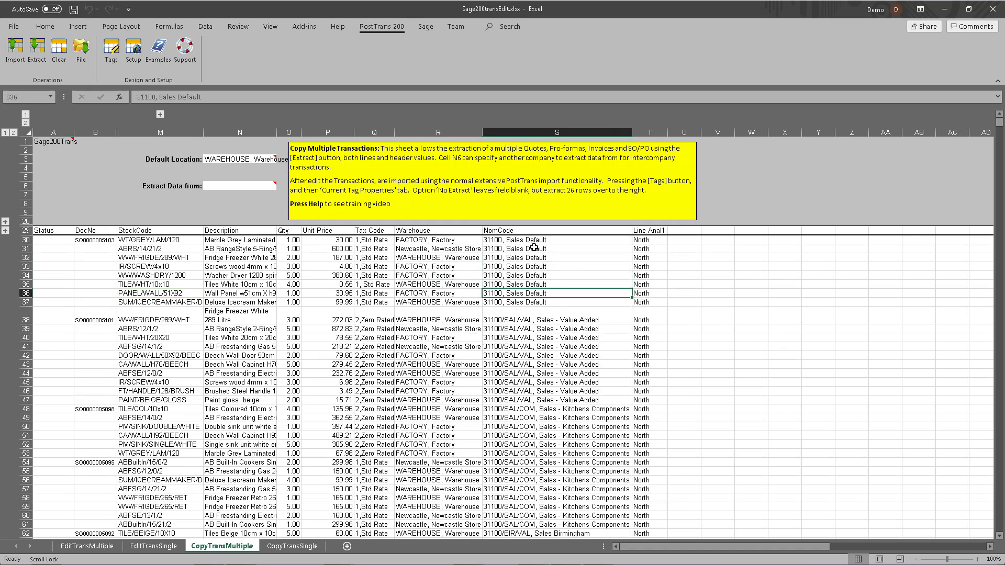
drag(533, 249, 533, 300)
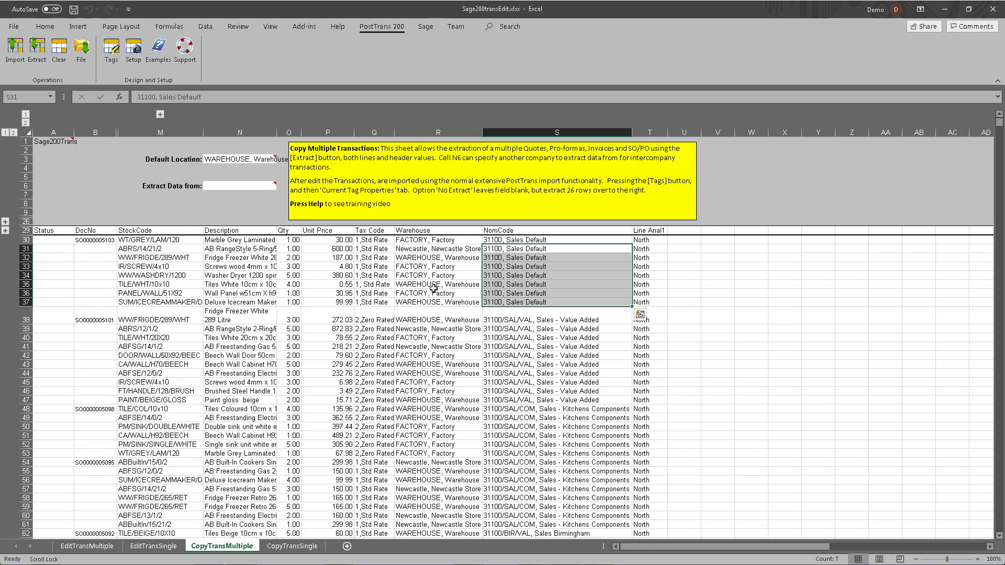
View the current tag properties of the Warehouse column, including the No Extract option, and close them.
click(457, 251)
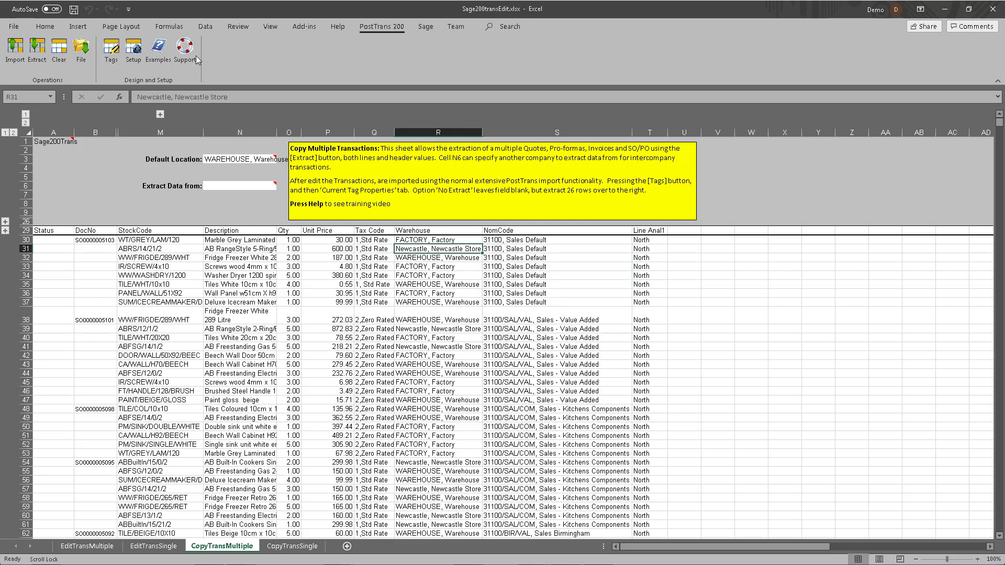
click(111, 53)
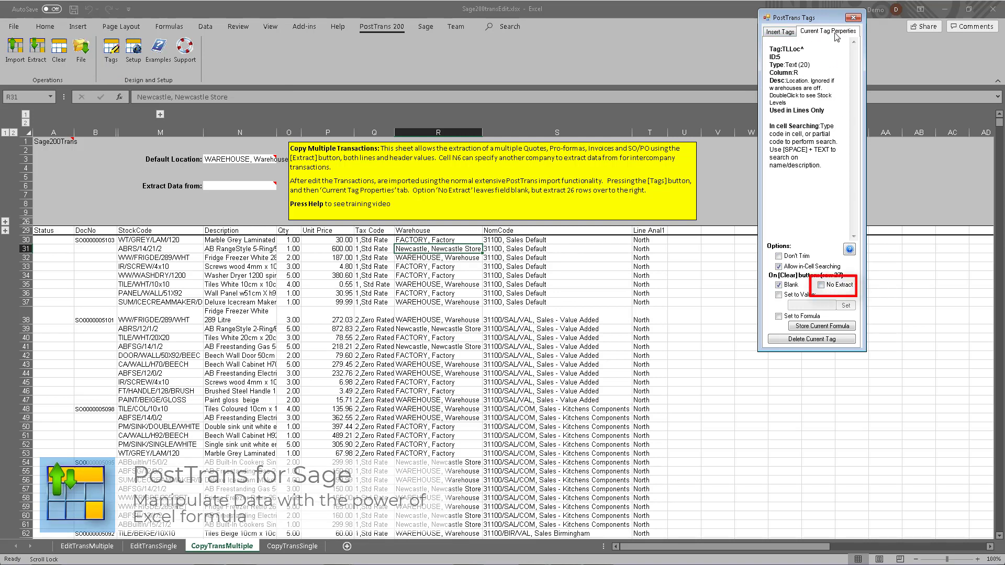
click(837, 286)
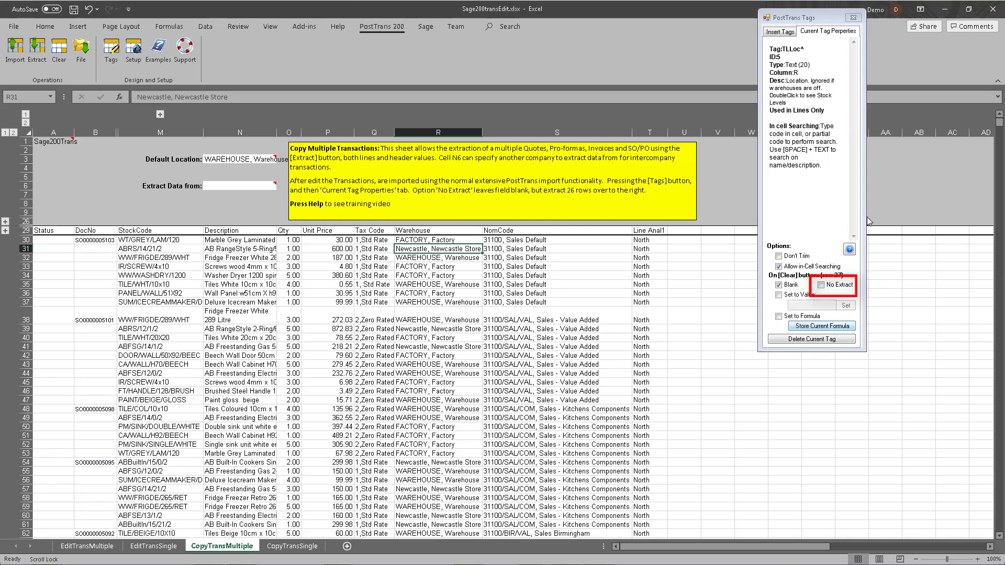
click(853, 17)
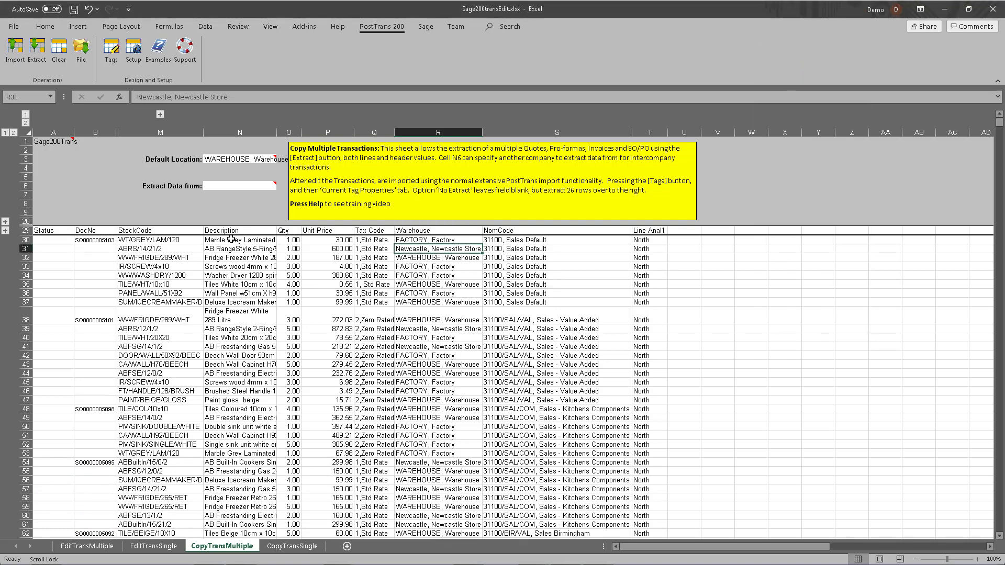
drag(230, 240, 242, 400)
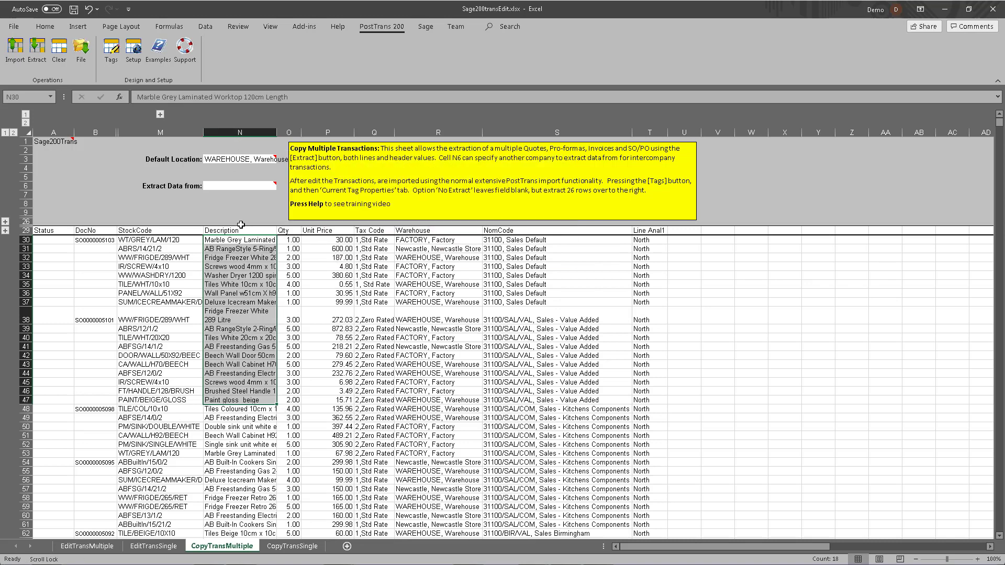
click(244, 339)
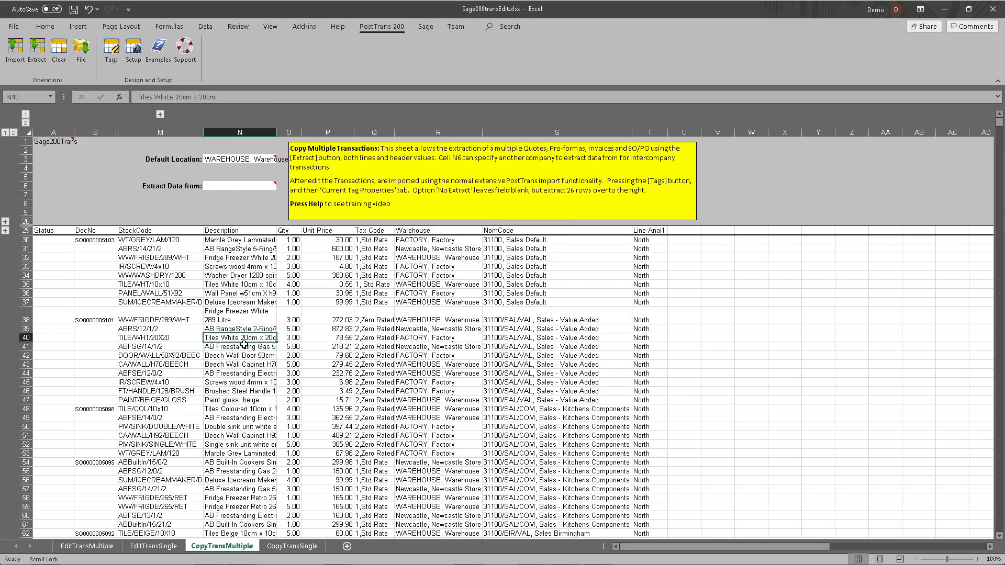
Expand the grouped header columns between DocNo and StockCode.
click(239, 260)
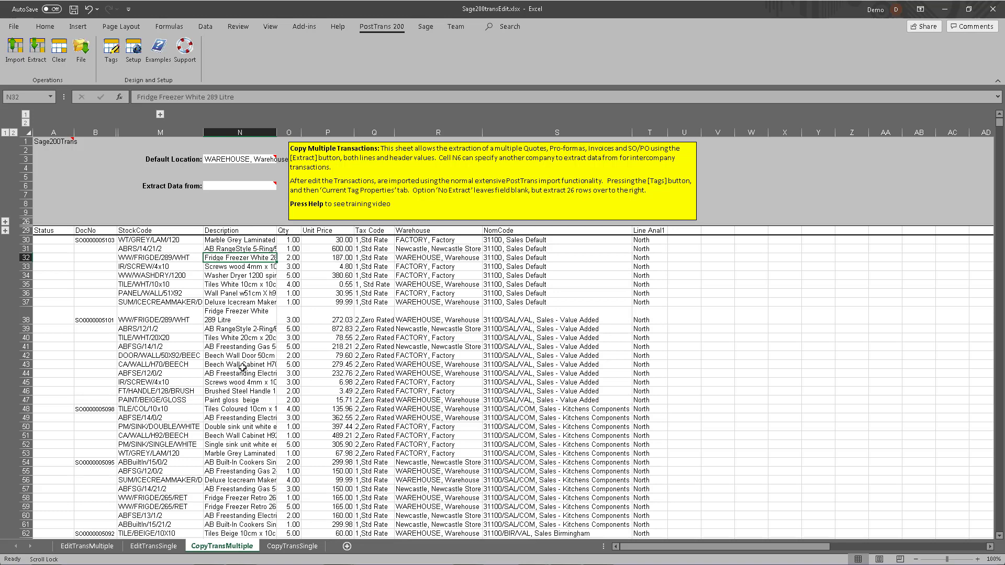
click(160, 114)
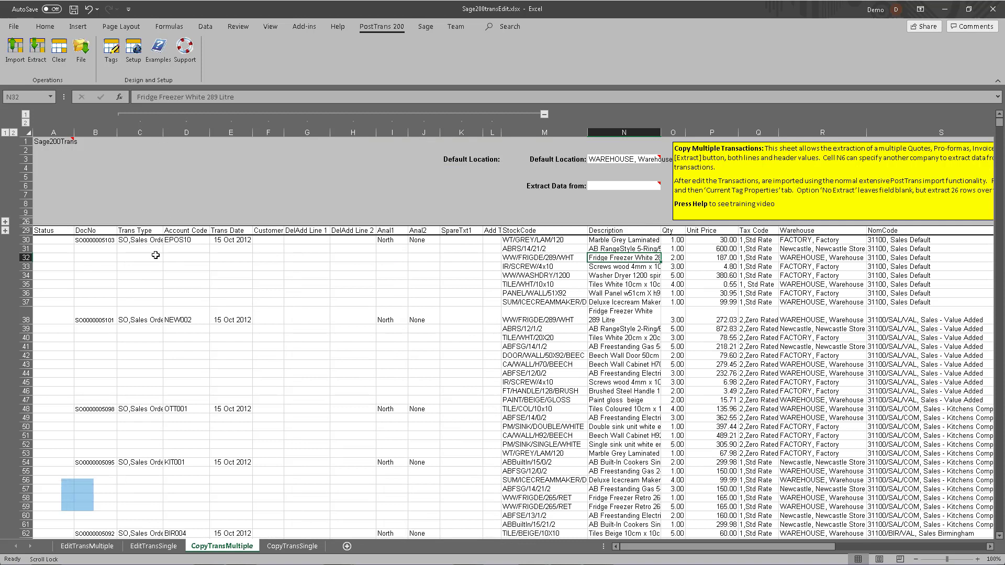
click(132, 245)
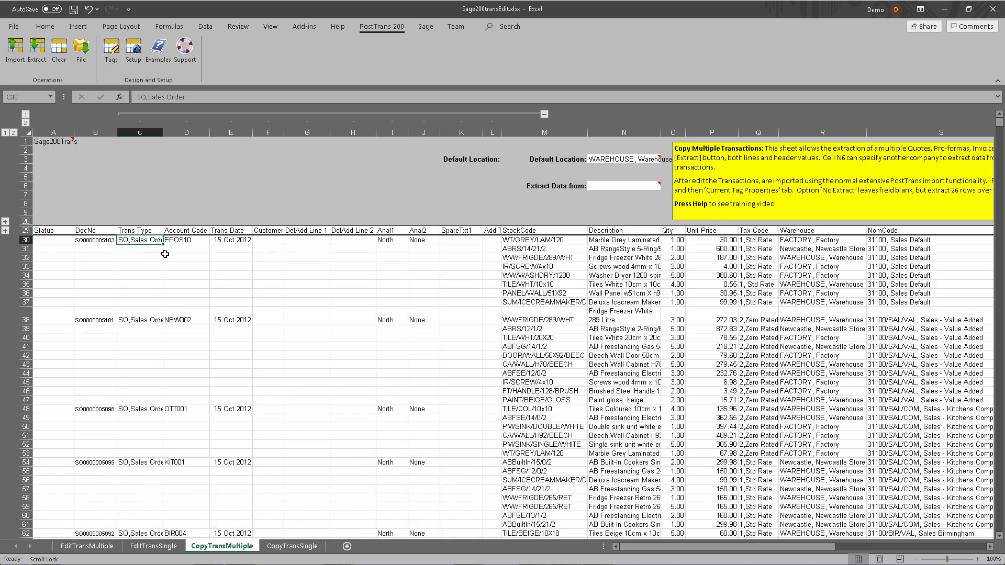
text(po)
key(Tab)
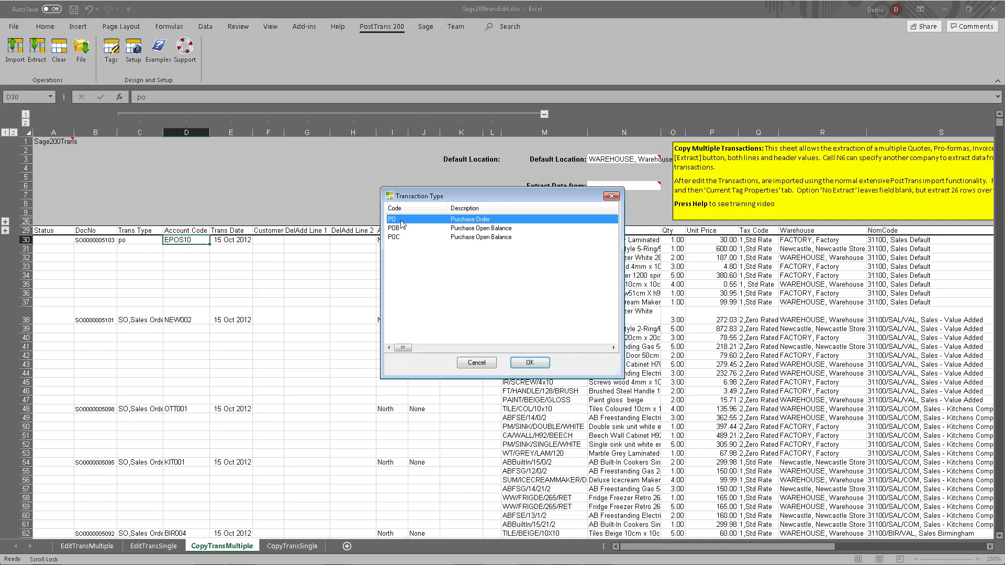
click(476, 362)
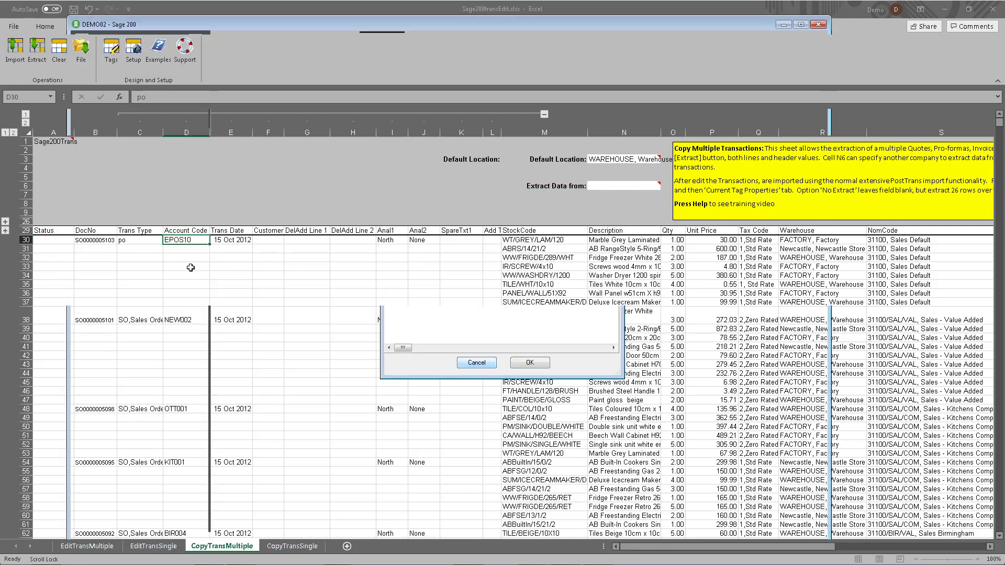
Change the transaction type of the first two orders, in C30 and C38, to SQ, Sales Quote.
click(138, 242)
key(Tab)
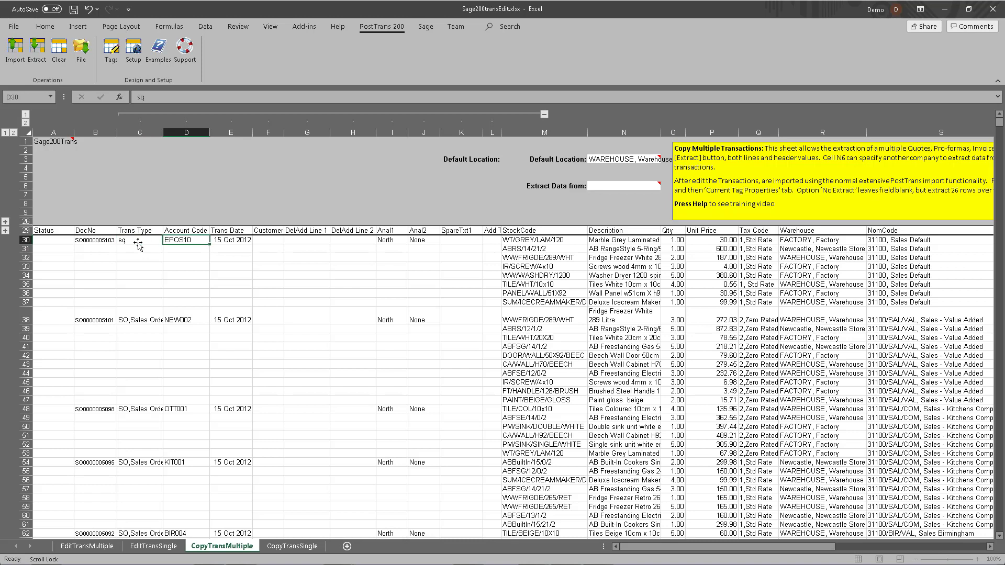
click(139, 322)
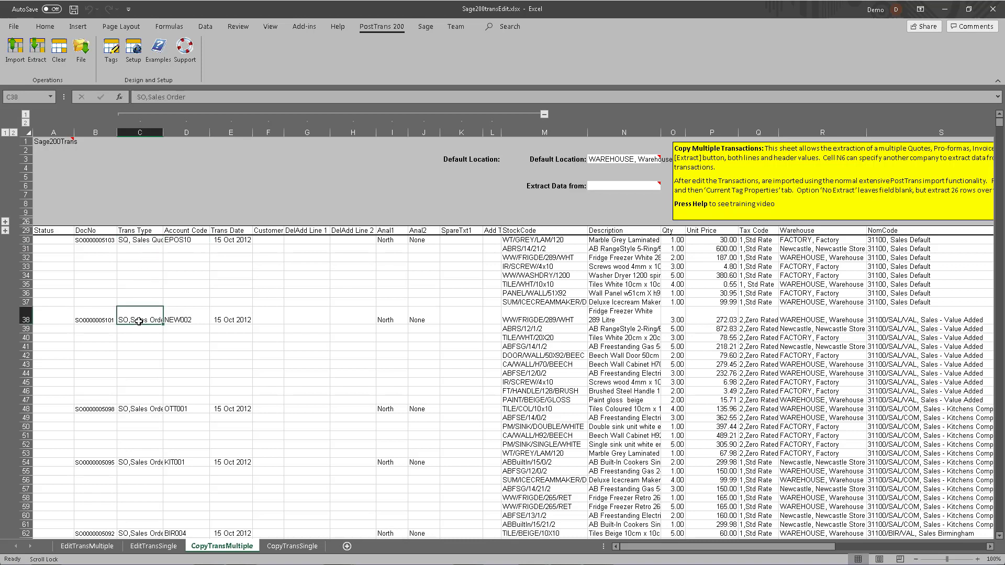
text(s)
key(Tab)
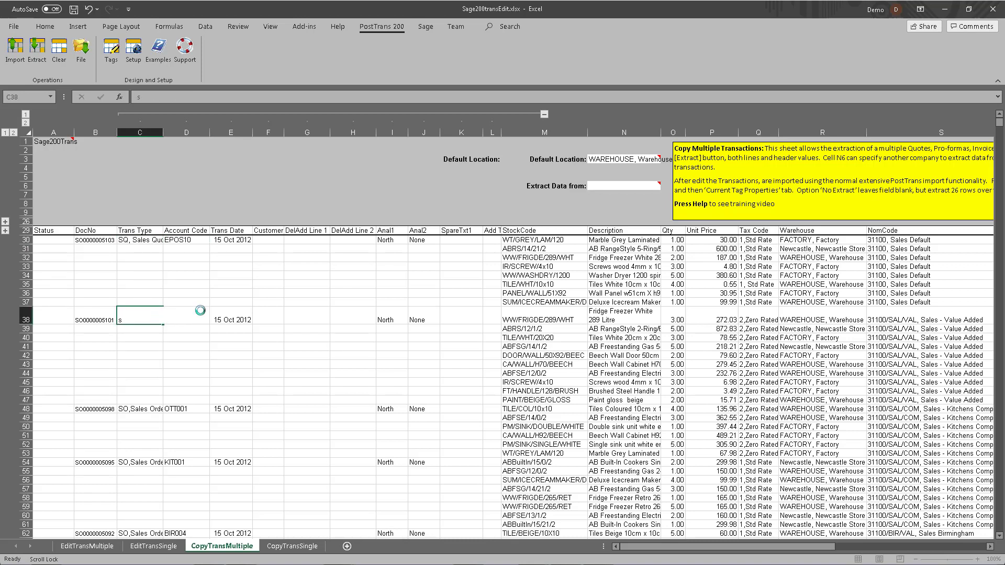
double_click(411, 224)
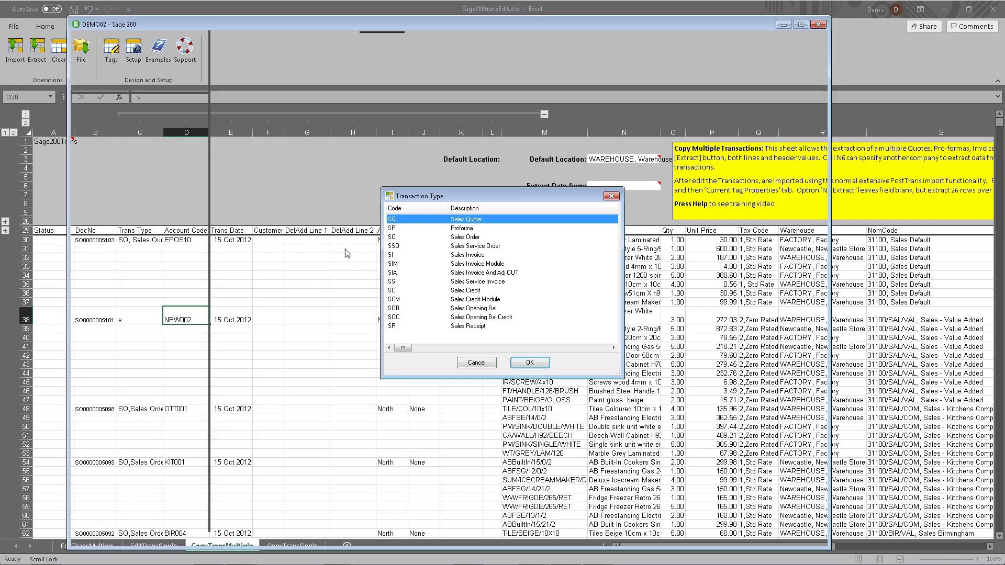
Copy the Sales Quote transaction type from C38 to the third and fourth orders in C48 and C54.
click(139, 318)
key(ctrl+c)
click(143, 409)
key(ctrl+v)
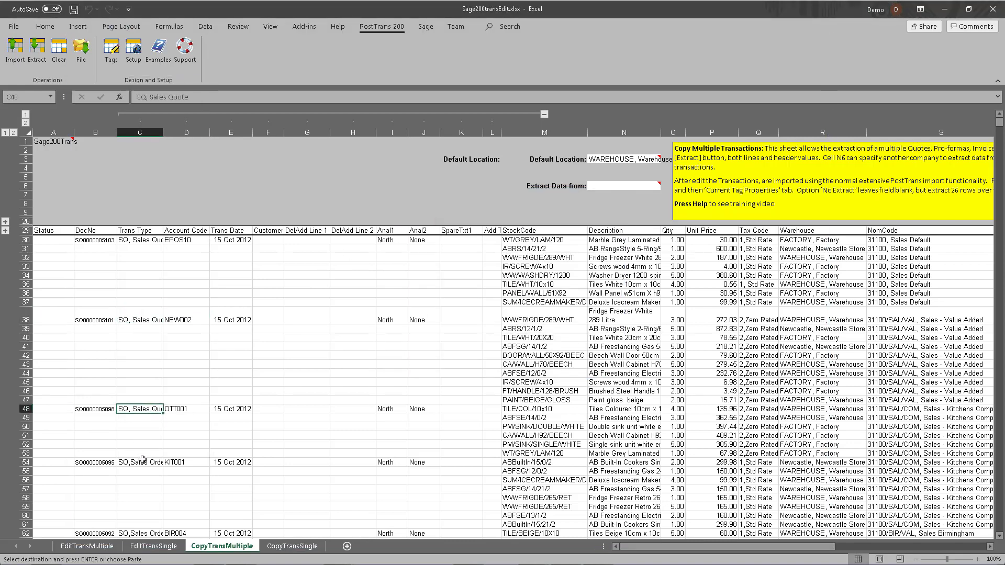
click(142, 463)
key(ctrl+v)
Look over the first order's header fields in row 30, such as date, delivery address and analysis codes, and collapse the header columns.
click(180, 240)
click(129, 240)
click(216, 240)
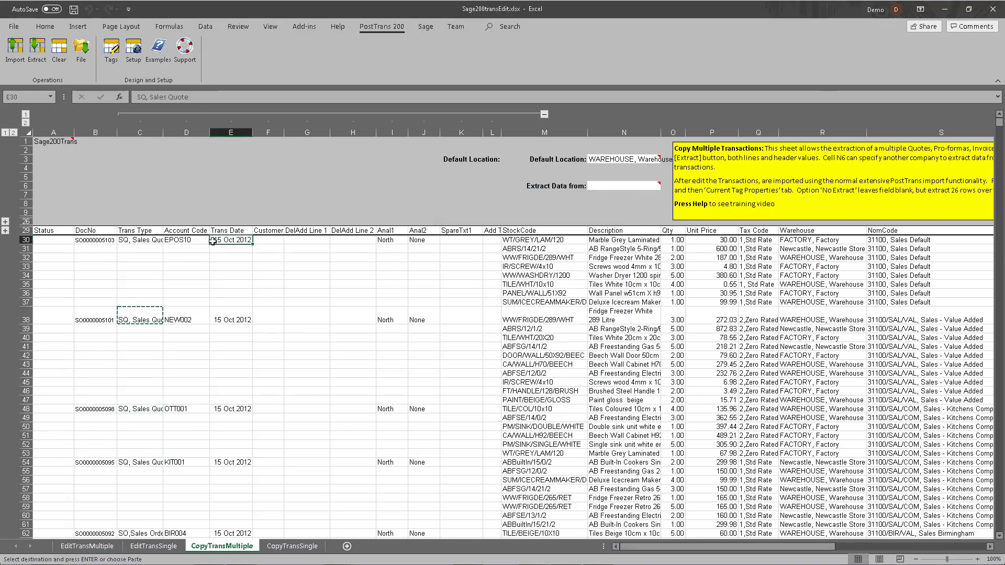
click(342, 241)
drag(402, 242, 421, 242)
click(460, 242)
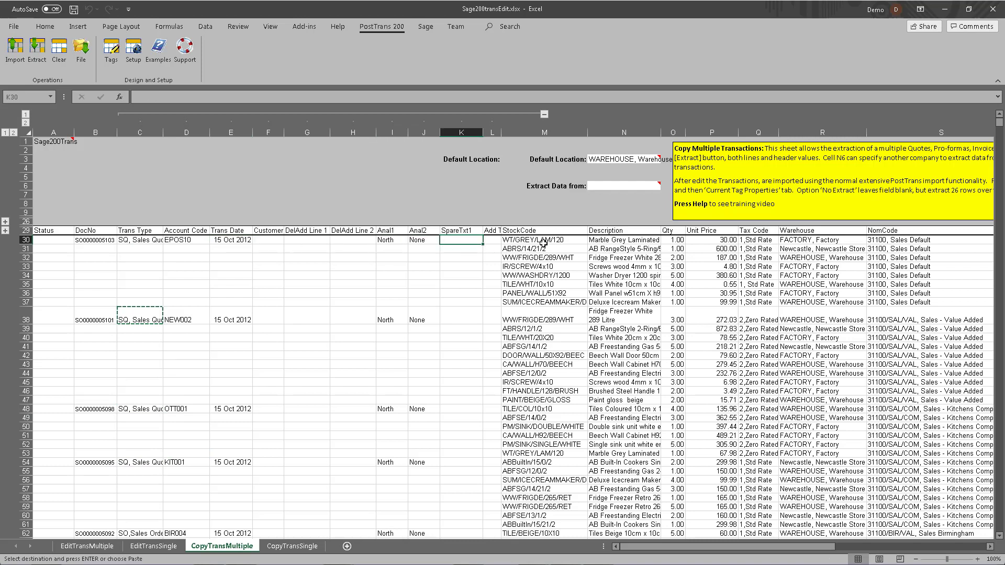
click(542, 243)
click(492, 242)
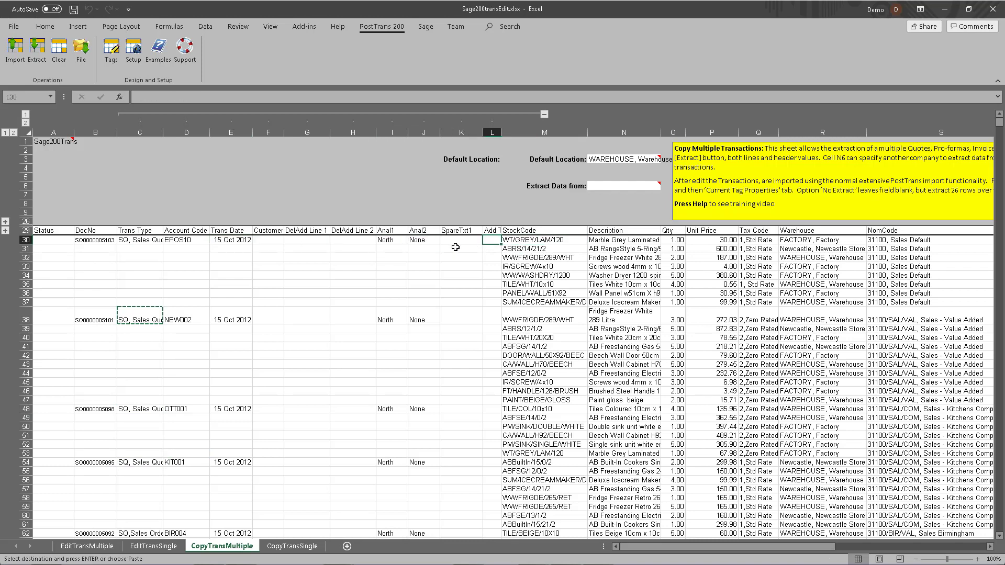
click(543, 114)
click(249, 282)
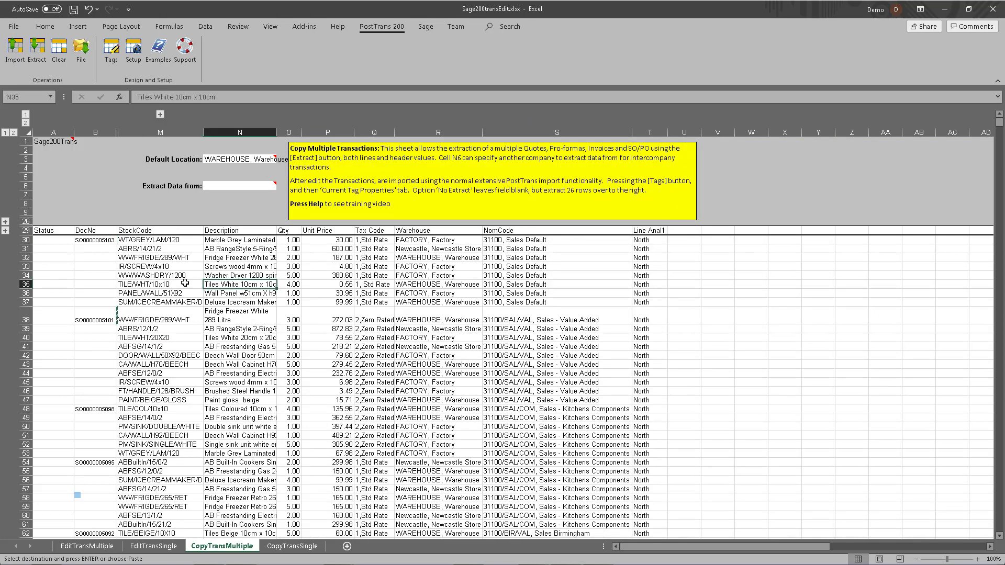
Import the transactions into DEMO02, reviewing and posting the first two sales quotes and cancelling the third.
click(14, 52)
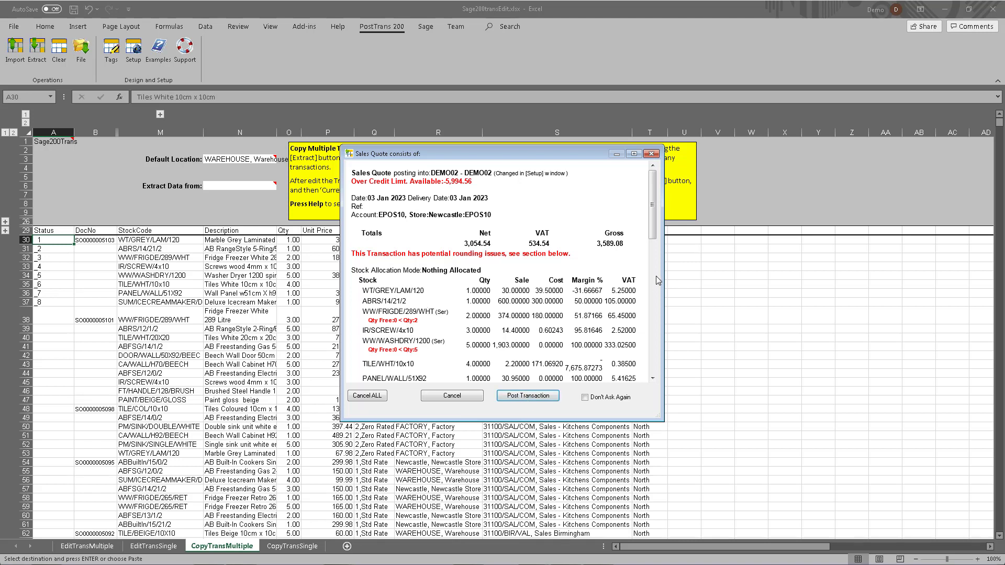
drag(653, 233, 655, 257)
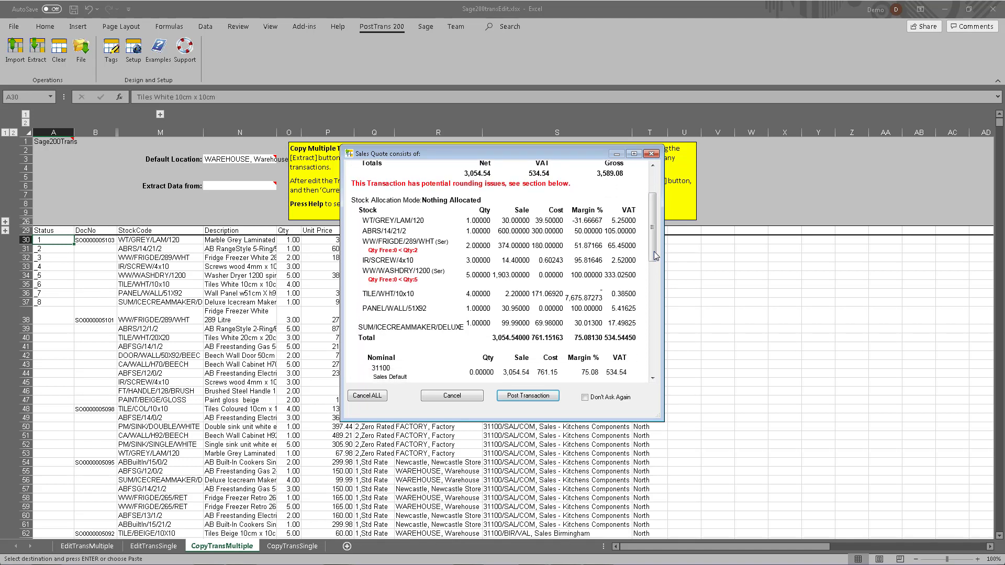
click(528, 395)
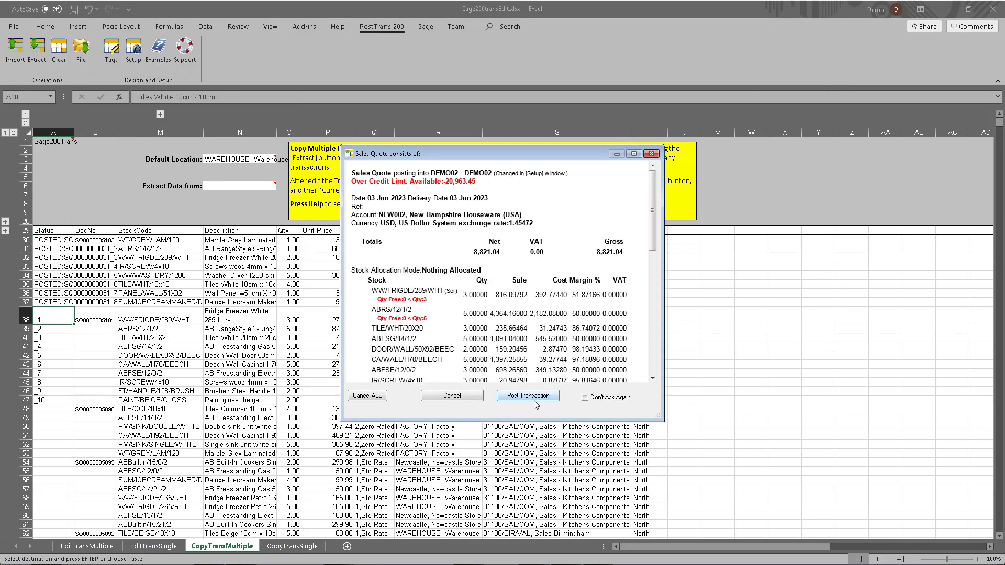
click(530, 397)
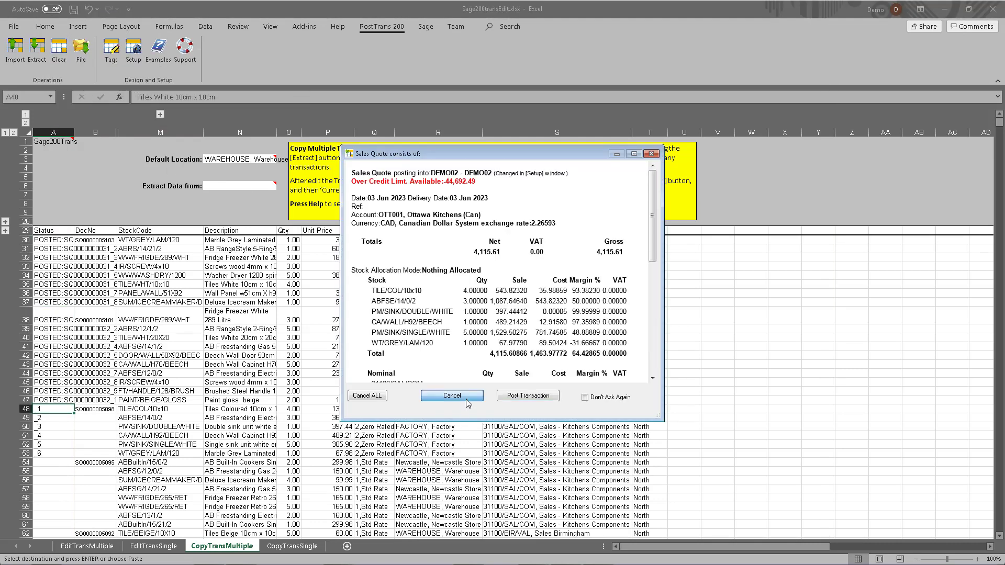
click(467, 398)
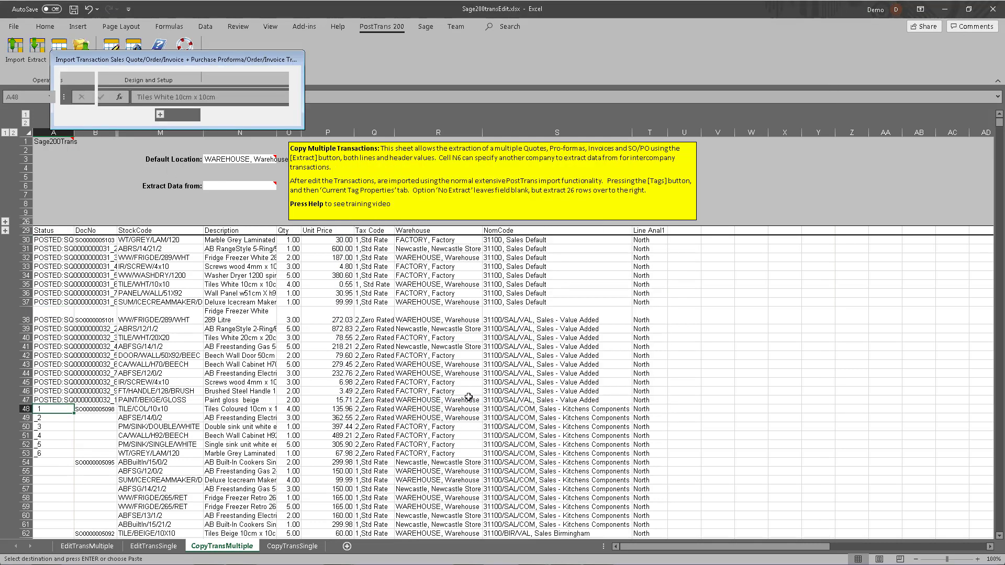
Check the posting status of the first two quotes' rows, then switch to the Sales Orders List in Sage 200.
click(108, 258)
click(89, 364)
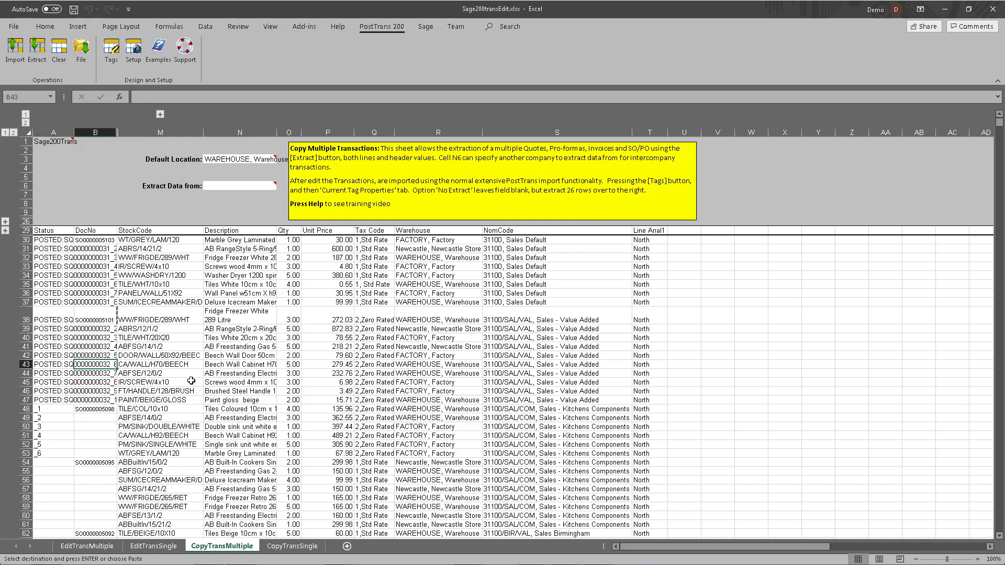
key(alt)
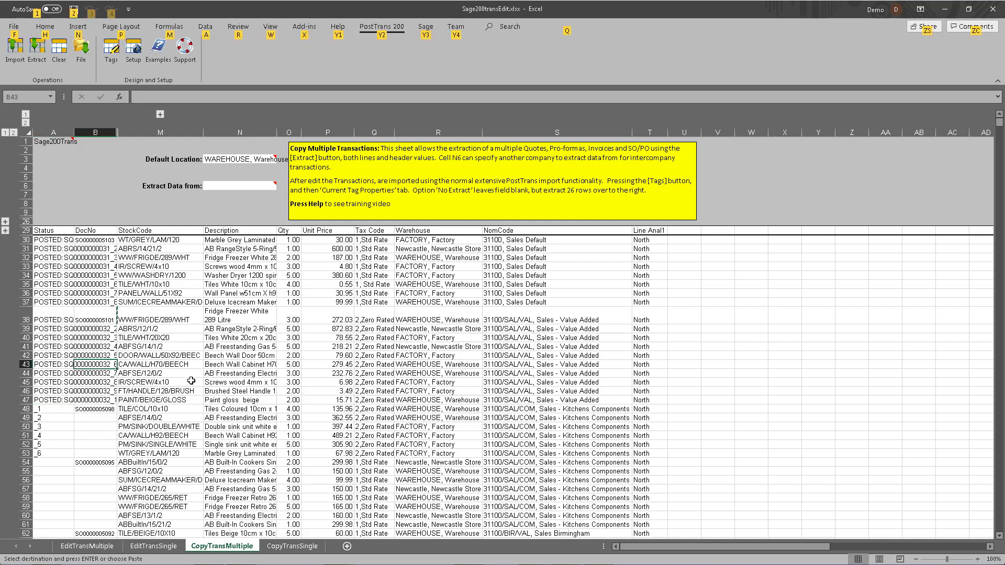
key(alt+Tab)
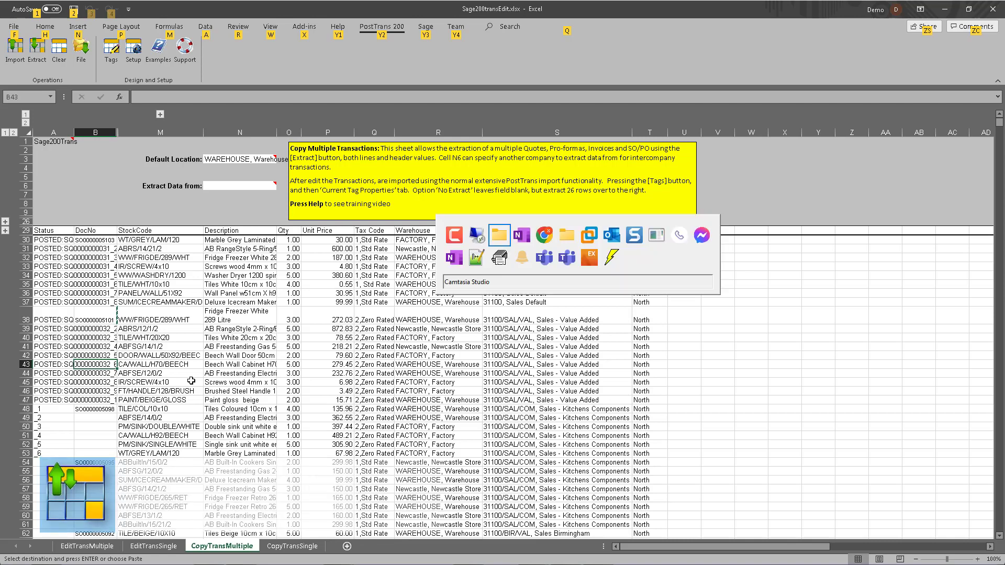
click(325, 373)
key(alt+Tab)
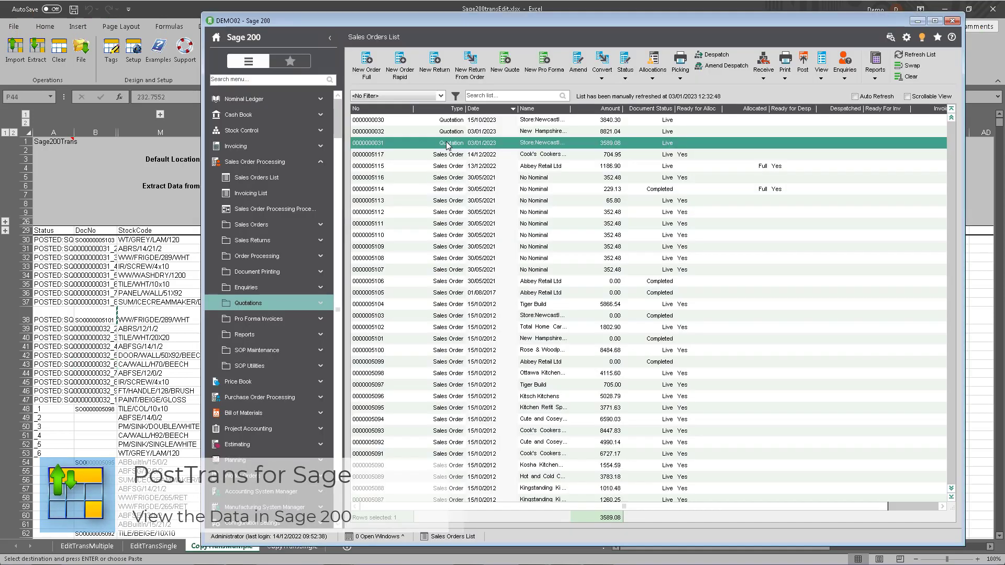
Open the first posted quotation and widen its Item column to check the full stock codes.
double_click(386, 143)
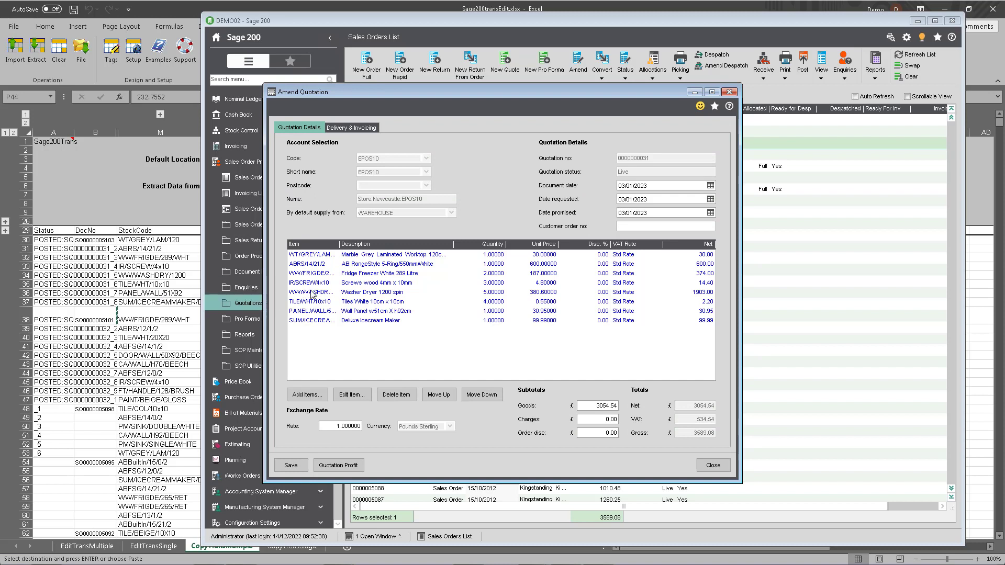
click(331, 301)
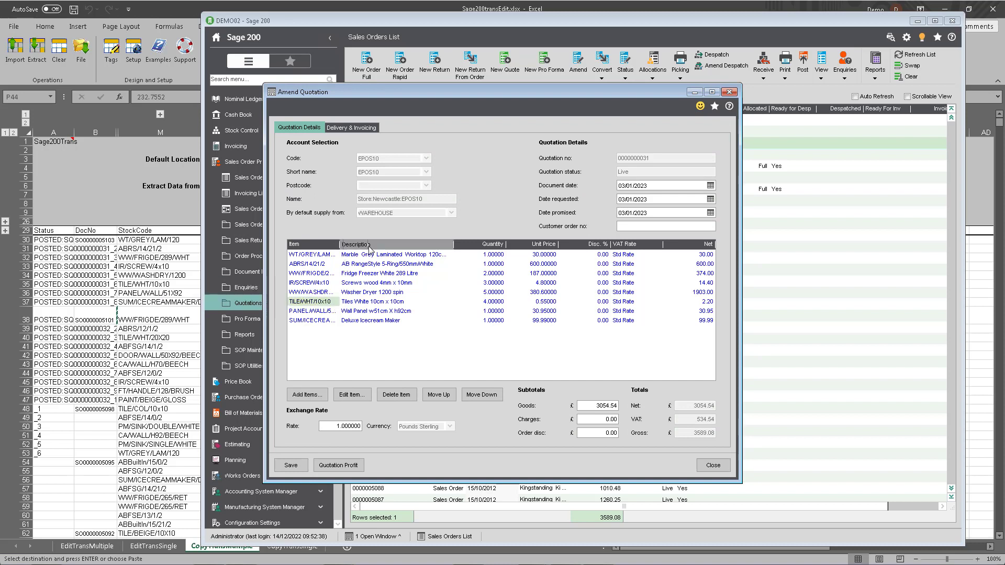
drag(340, 245, 368, 245)
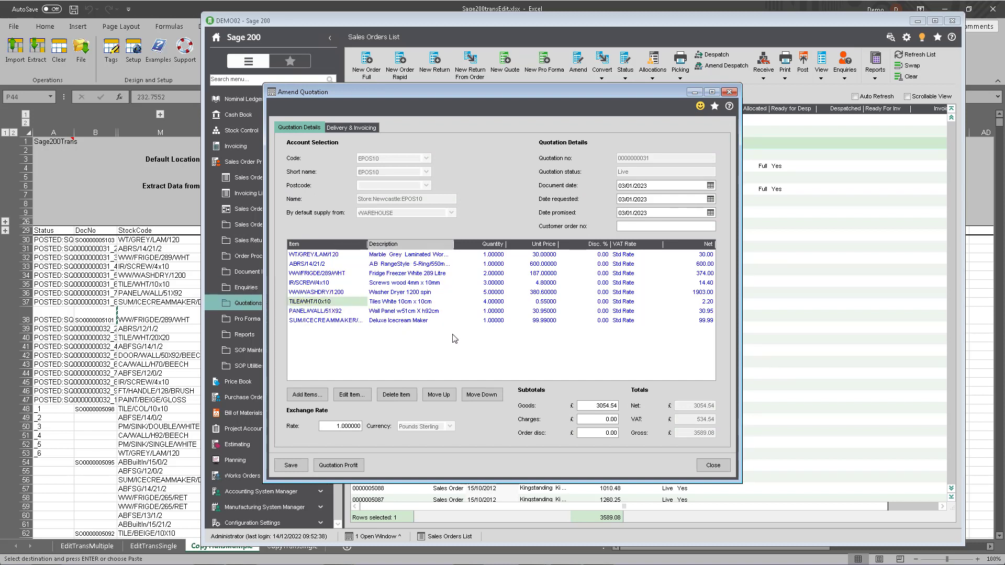